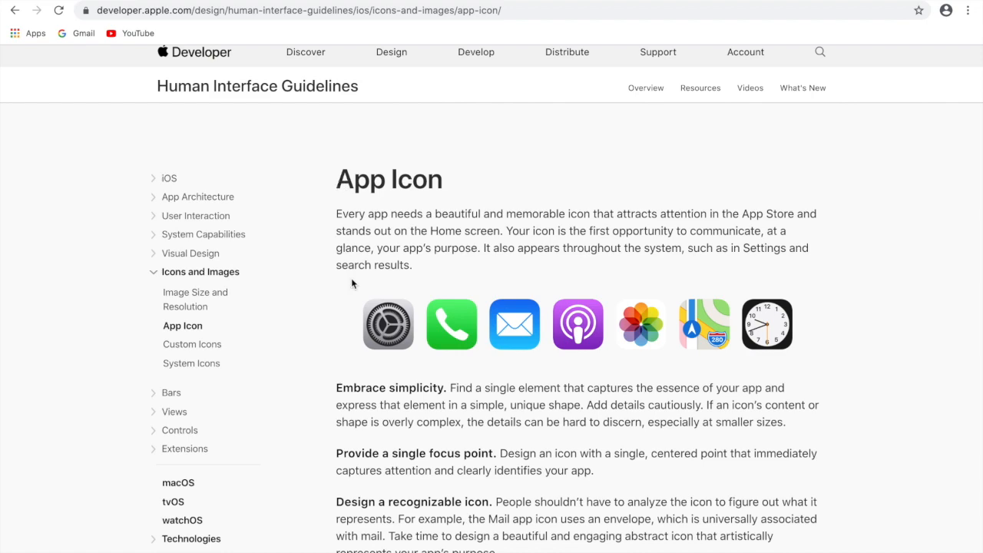
- Read Apple's App Icon guidelines on embracing simplicity and providing a single focus point, highlighting both headings
scroll(351, 284, down, 3)
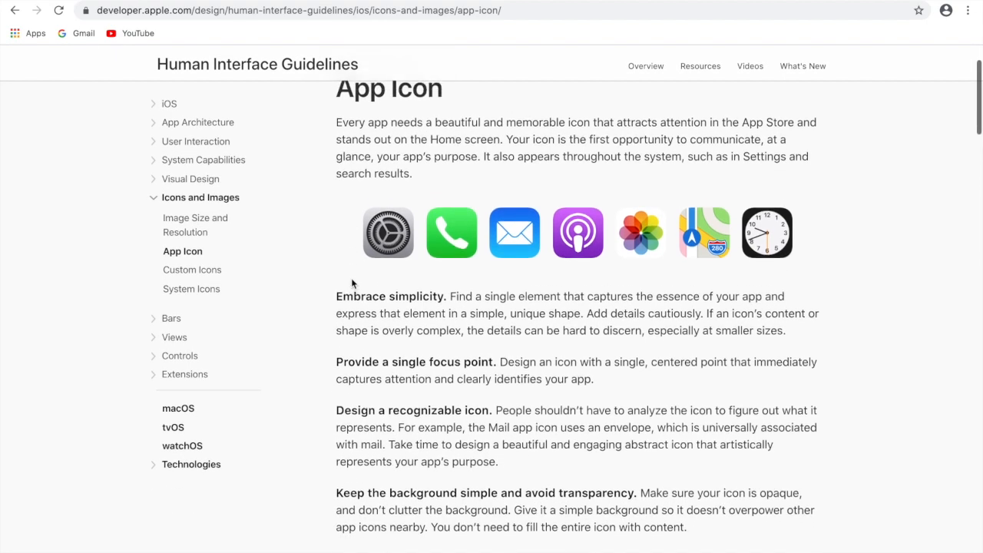
scroll(352, 284, up, 1)
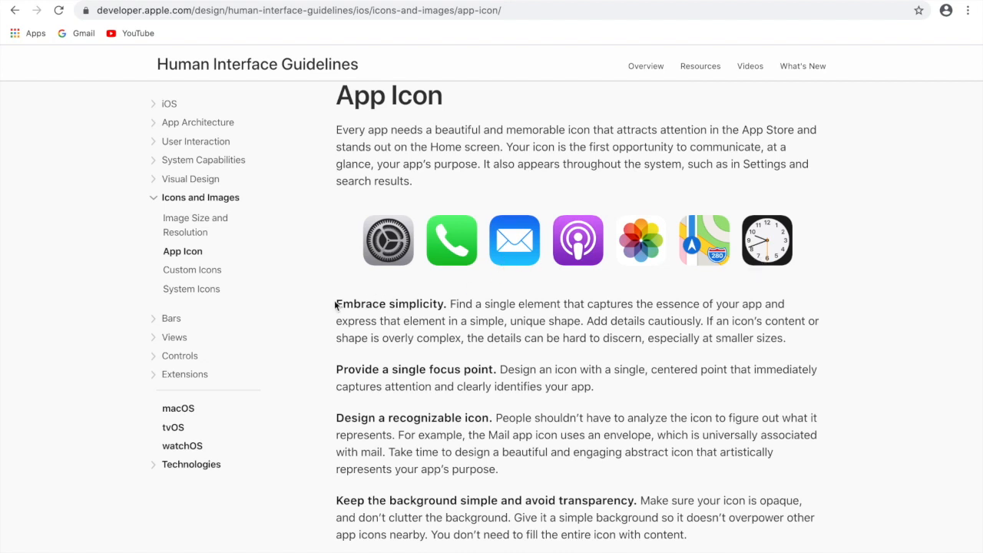
drag(336, 303, 446, 307)
click(305, 339)
drag(337, 368, 498, 380)
click(302, 464)
- Examine the guideline on keeping the icon background simple and avoiding transparency, highlighting the start of its heading
scroll(303, 464, down, 3)
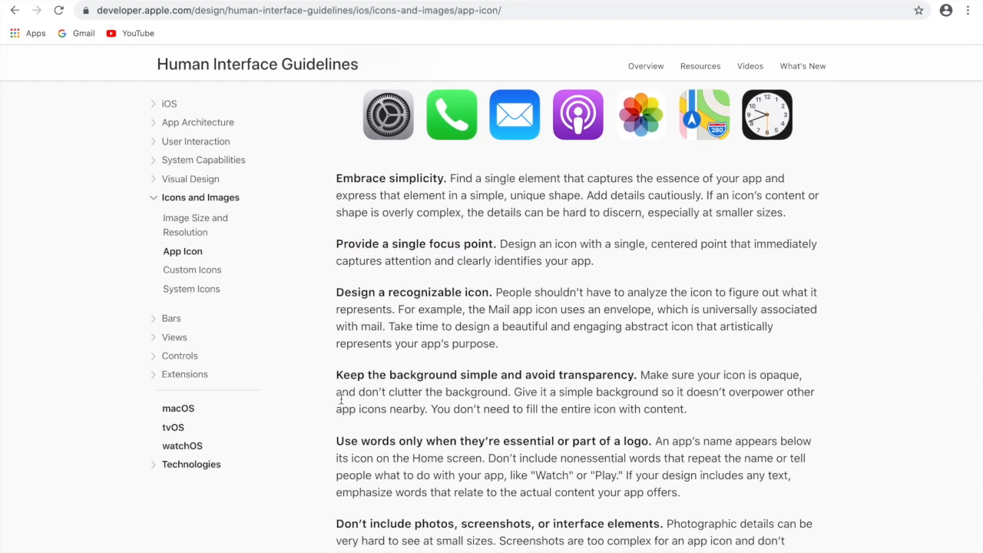
drag(337, 373, 504, 378)
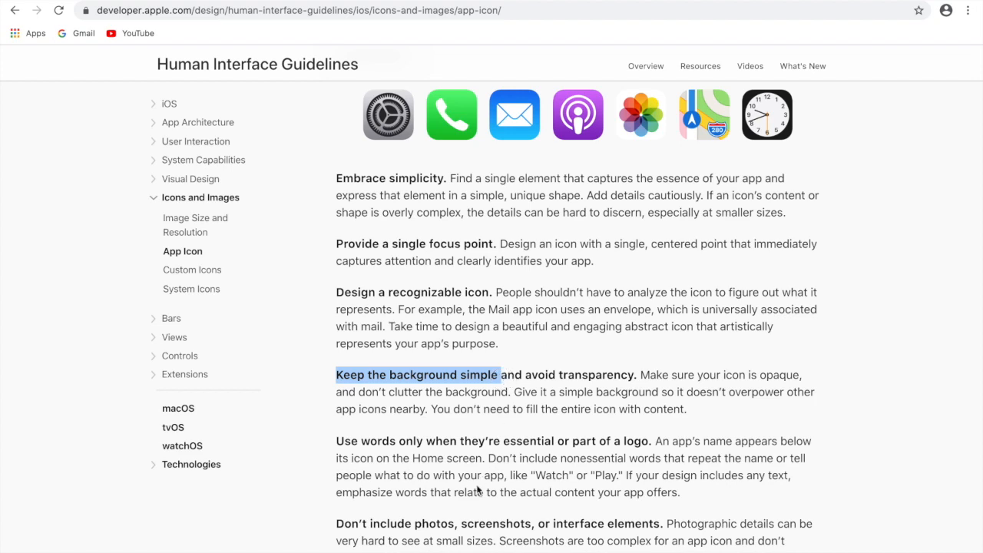
scroll(453, 488, down, 2)
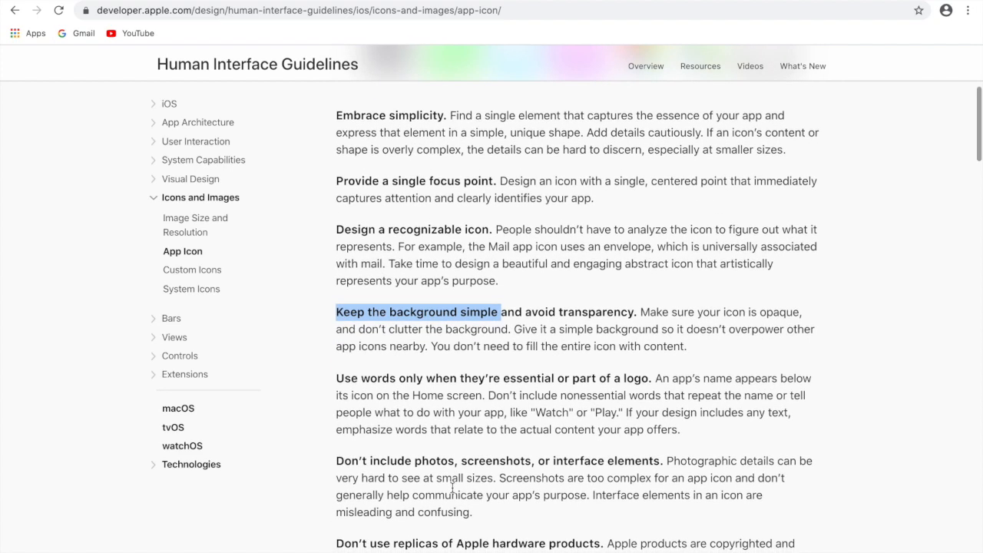
scroll(452, 488, down, 1)
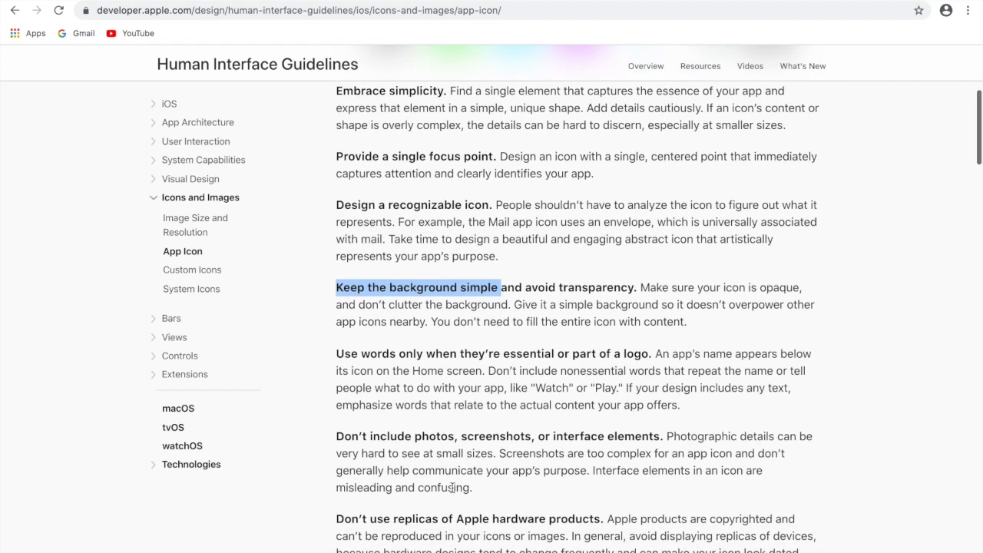
click(574, 325)
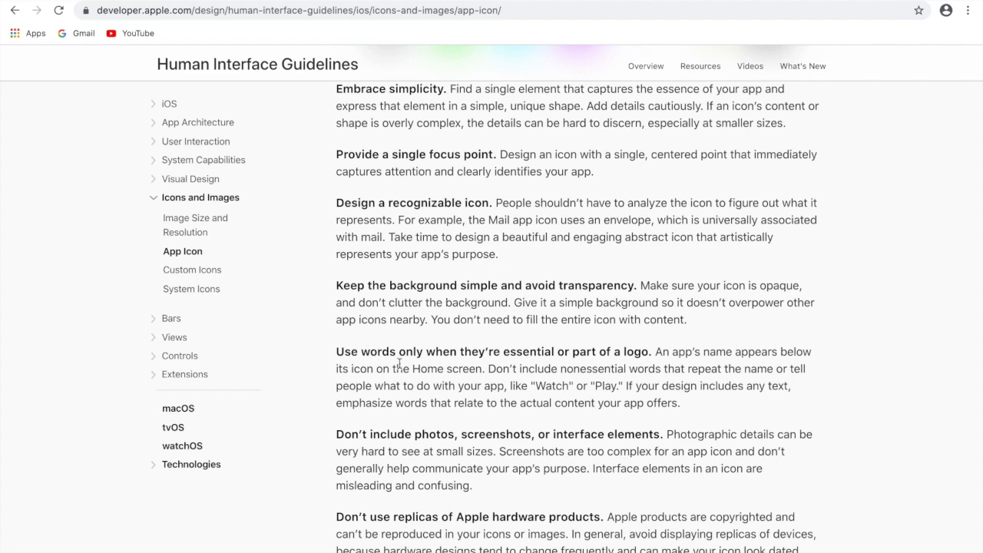
- Examine the guideline on using words in an icon, highlighting the sentence about nonessential words
scroll(405, 461, down, 2)
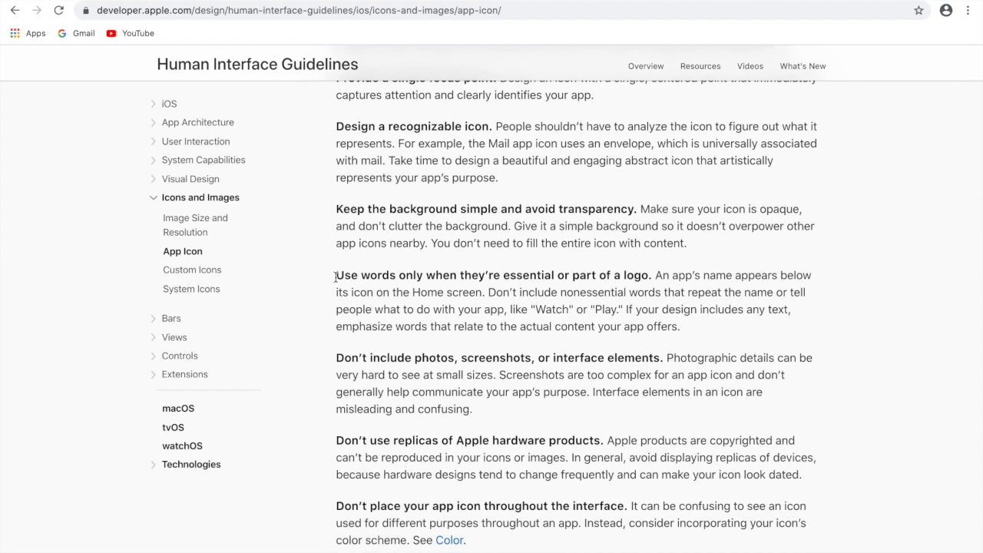
drag(489, 292, 662, 309)
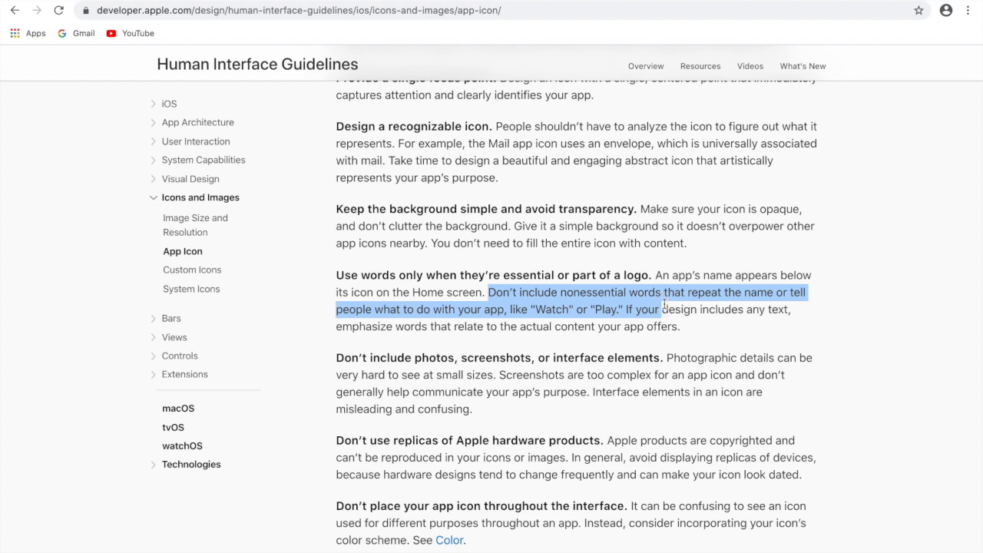
click(587, 343)
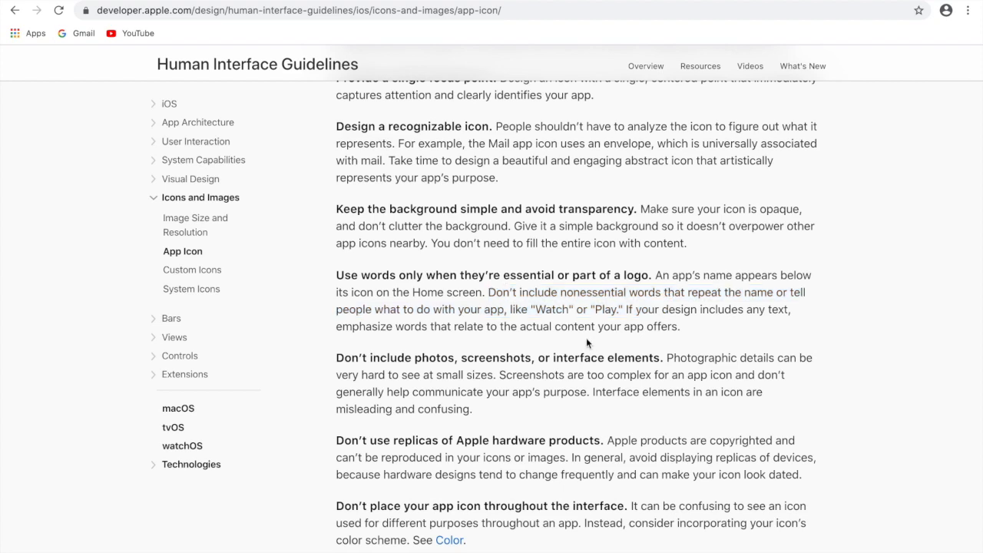
scroll(529, 433, down, 2)
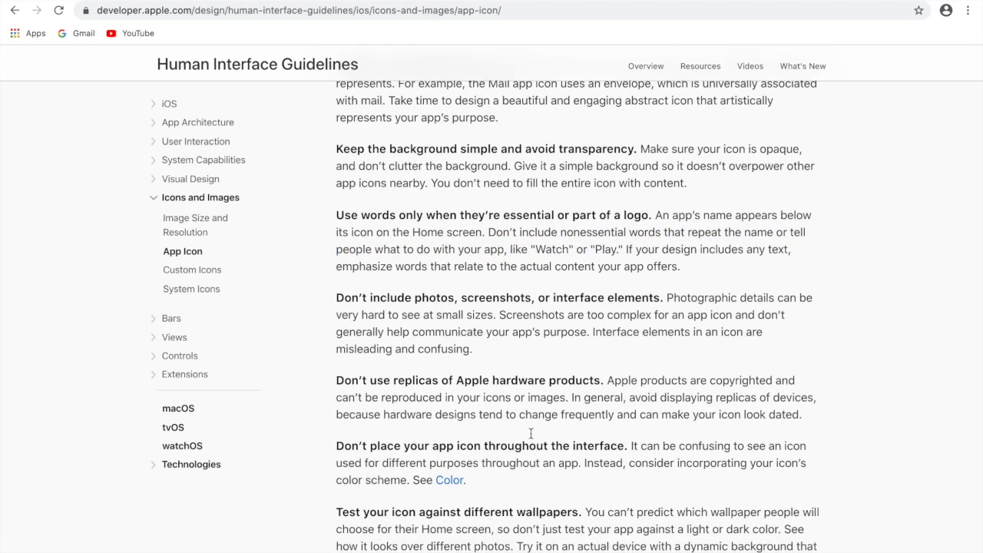
scroll(530, 433, down, 1)
scroll(531, 438, down, 1)
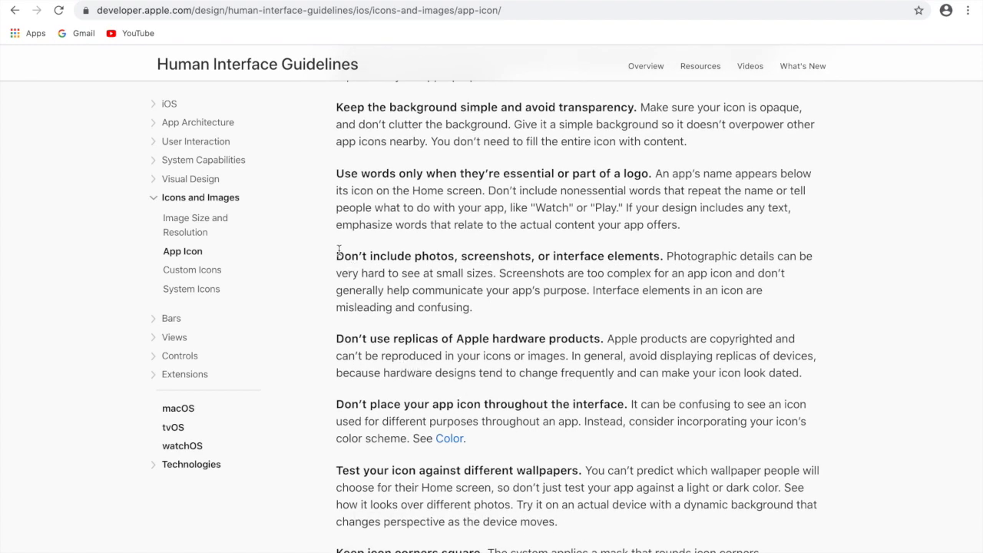
- Review the rules from photos and screenshots through to square icon corners, highlighting those two headings
drag(339, 250, 527, 261)
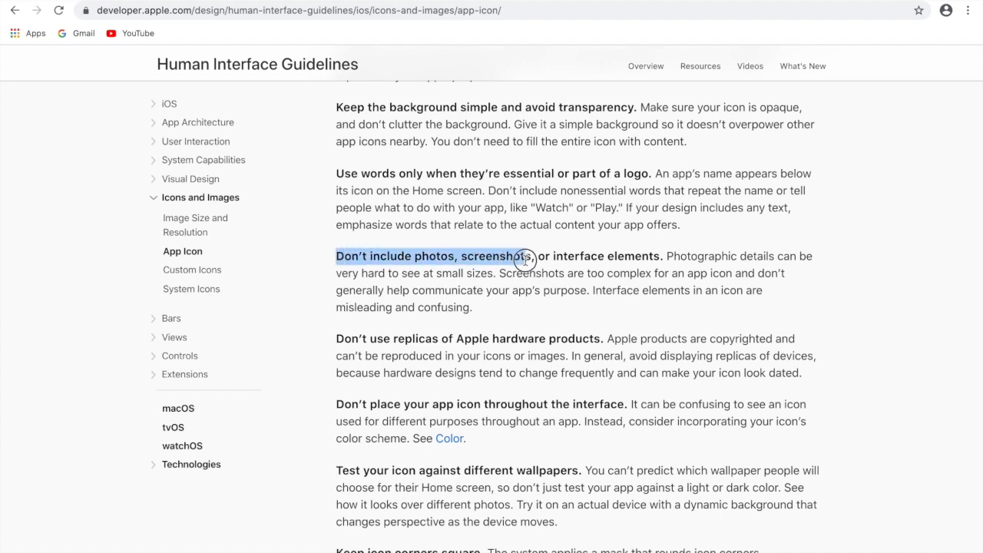
scroll(482, 470, down, 1)
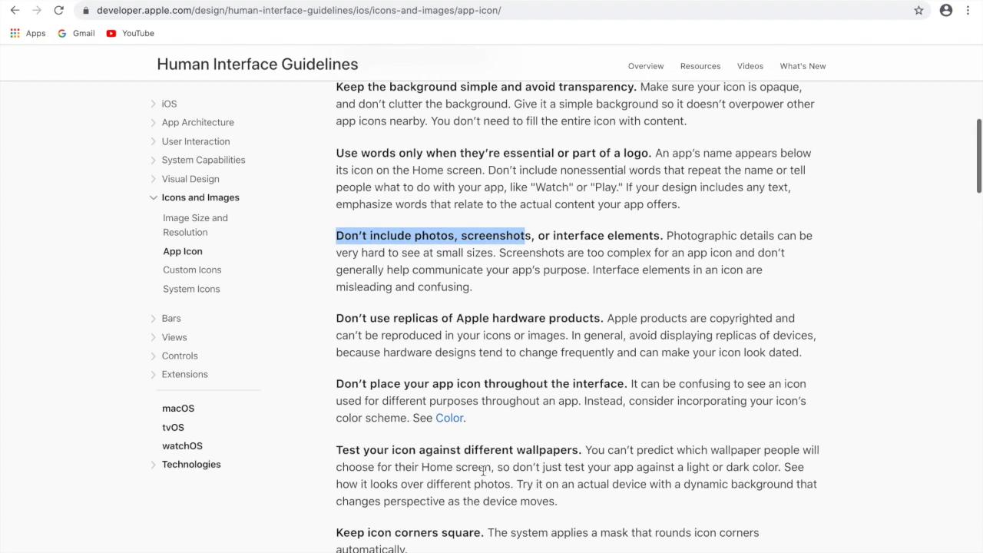
scroll(482, 470, down, 1)
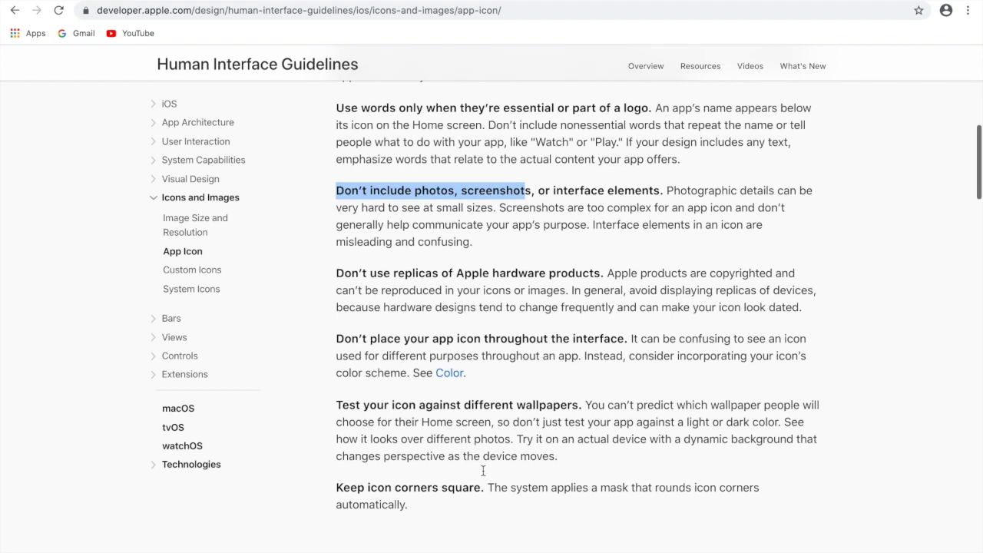
click(483, 370)
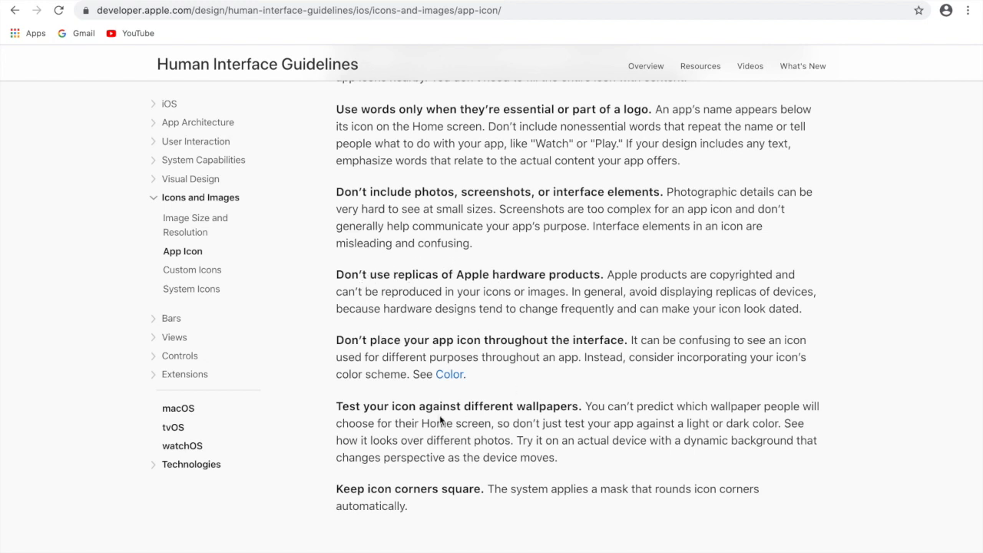
drag(339, 489, 577, 492)
click(538, 538)
- Review the App Icon Attributes and the icon size table, highlighting the size required for the App Store
scroll(538, 537, down, 5)
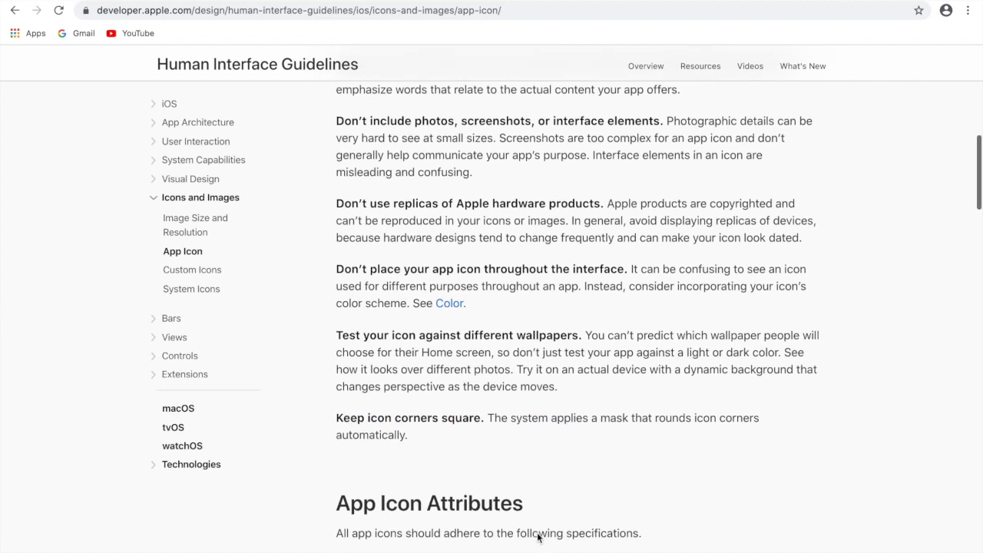
scroll(538, 538, down, 1)
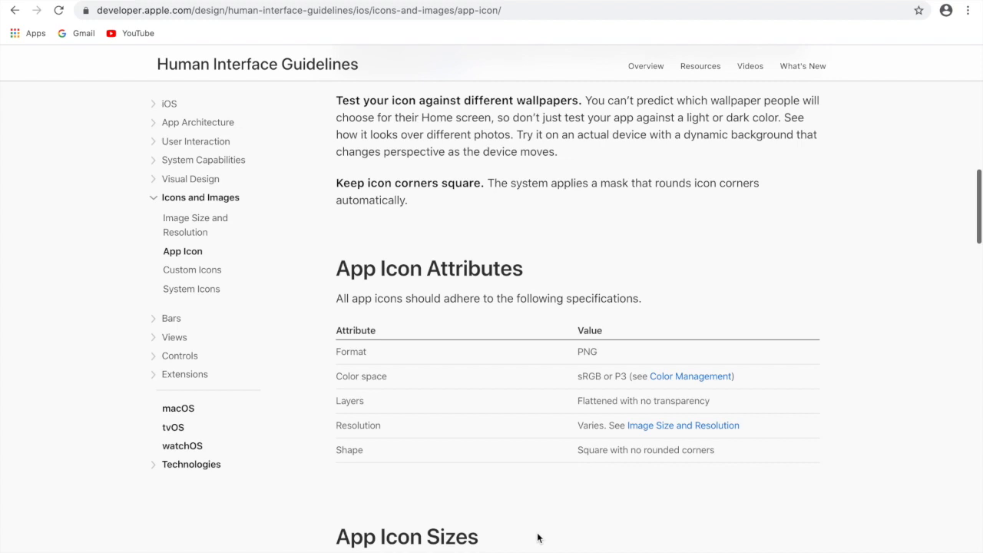
scroll(537, 538, down, 1)
scroll(538, 537, down, 4)
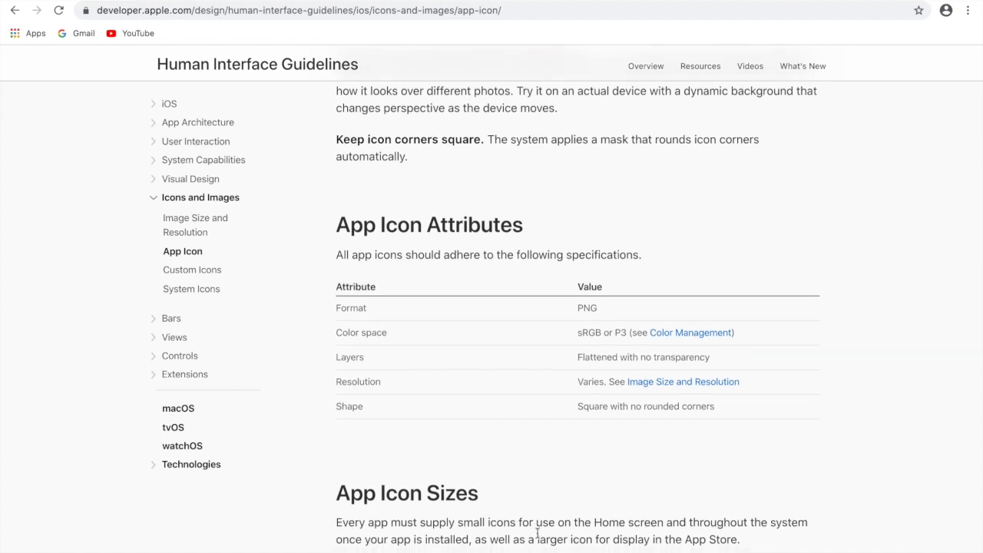
scroll(538, 538, down, 3)
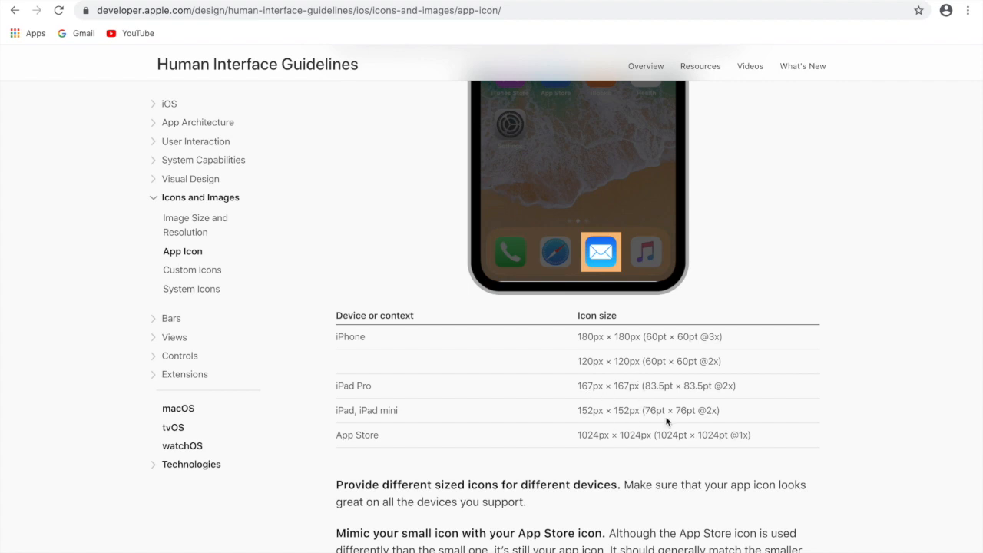
drag(577, 432, 750, 432)
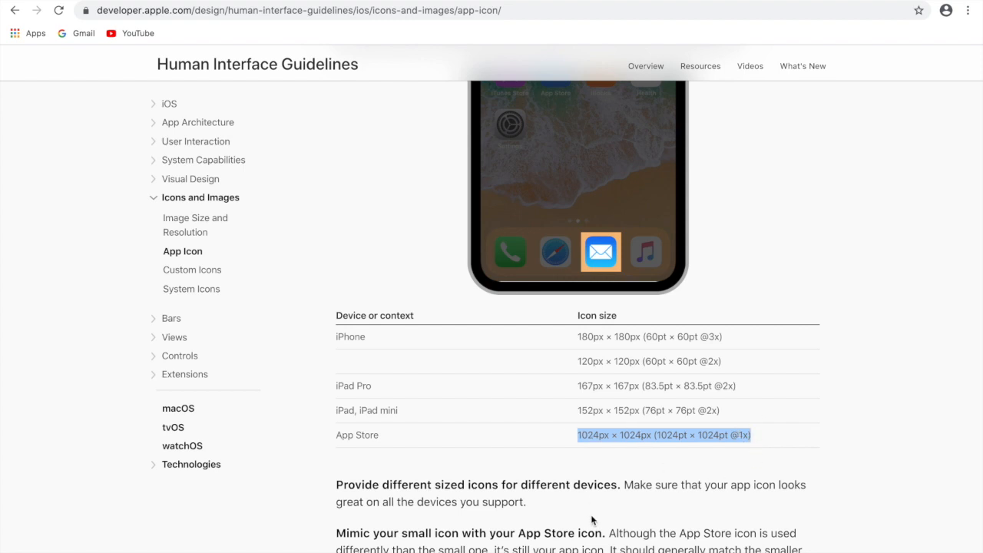
scroll(589, 516, down, 3)
scroll(588, 517, down, 2)
scroll(588, 517, up, 1)
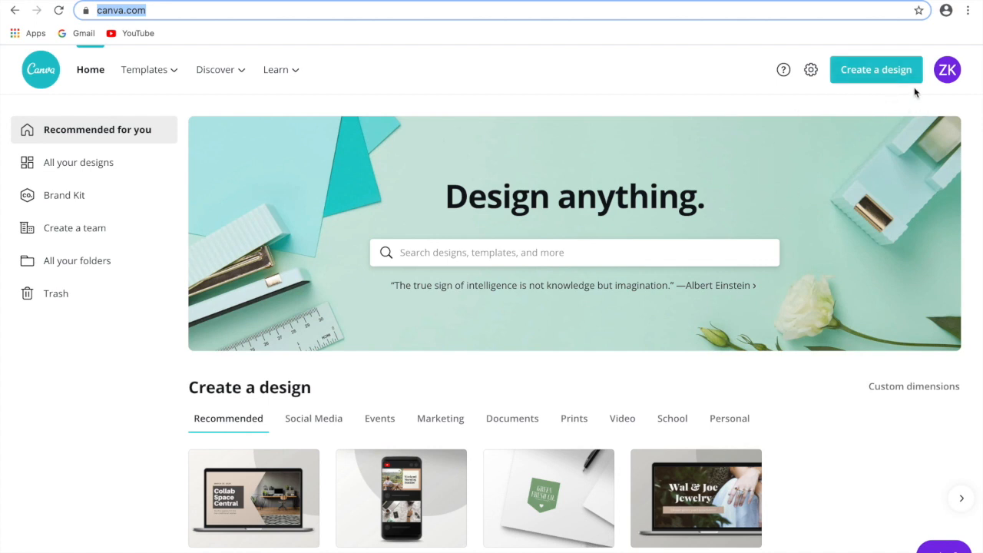
- In Canva, create a new design with custom dimensions of 1024 × 1024 px
click(892, 73)
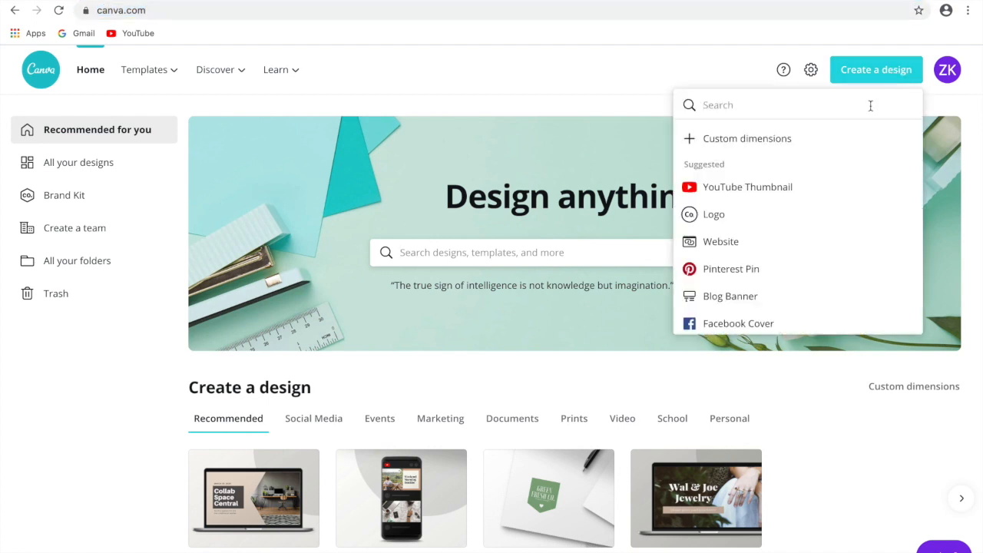
click(752, 140)
text(1024)
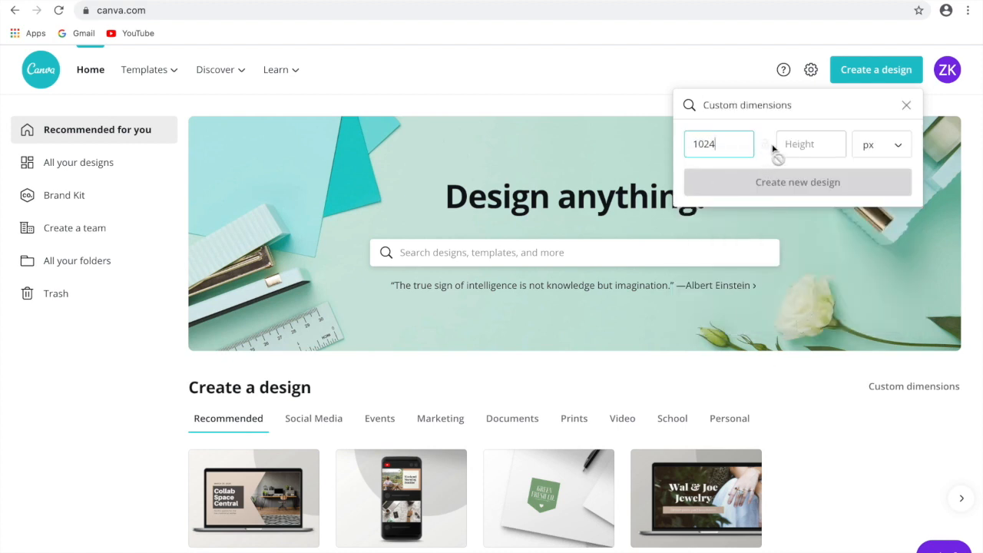
click(798, 143)
text(1024)
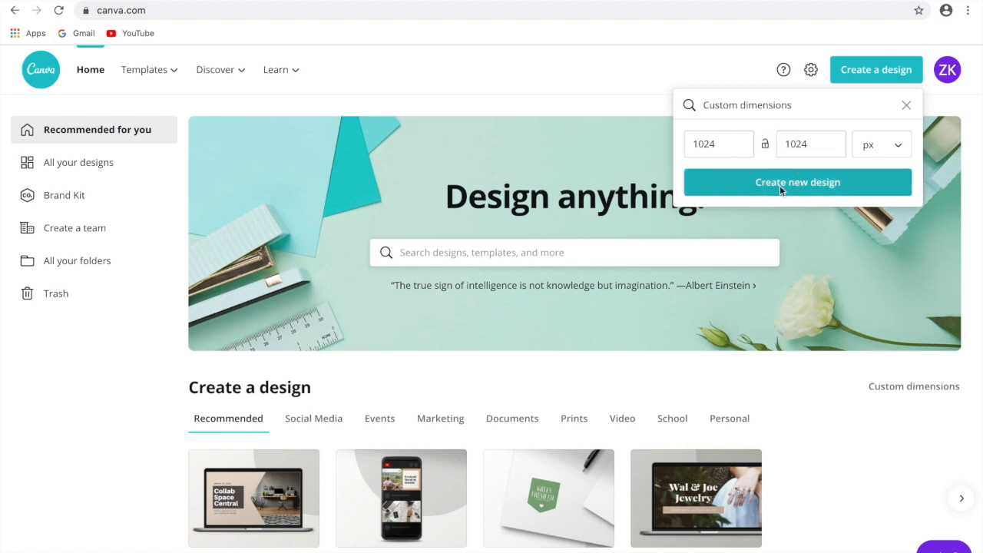
click(779, 185)
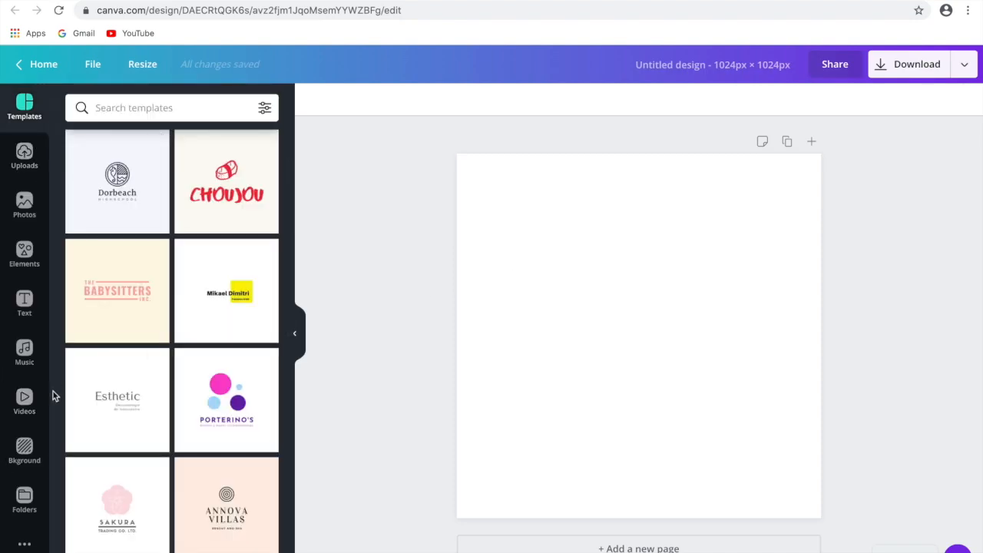
- Apply the light-to-dark blue gradient from the full Gradients background collection to the blank page
click(33, 456)
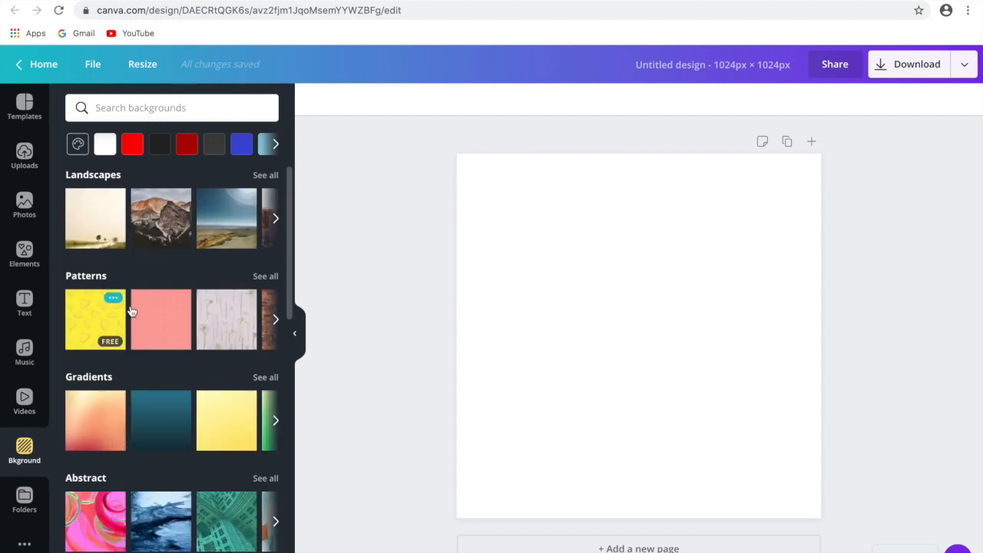
click(267, 377)
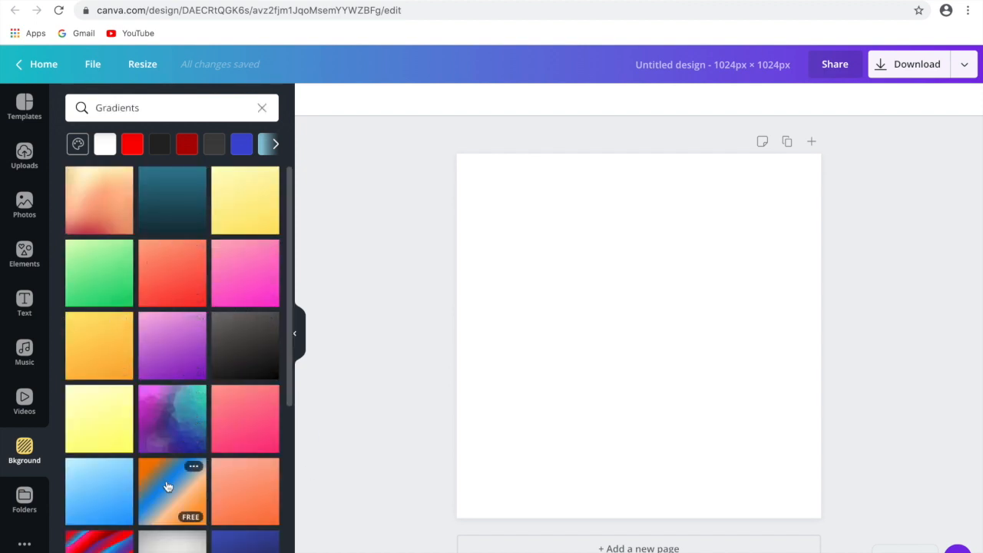
scroll(208, 513, down, 1)
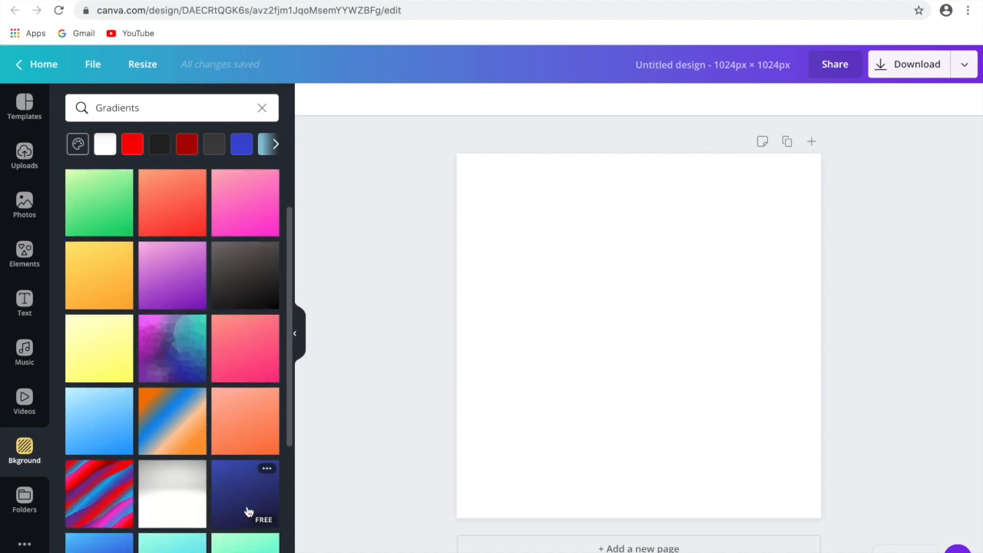
scroll(169, 502, down, 1)
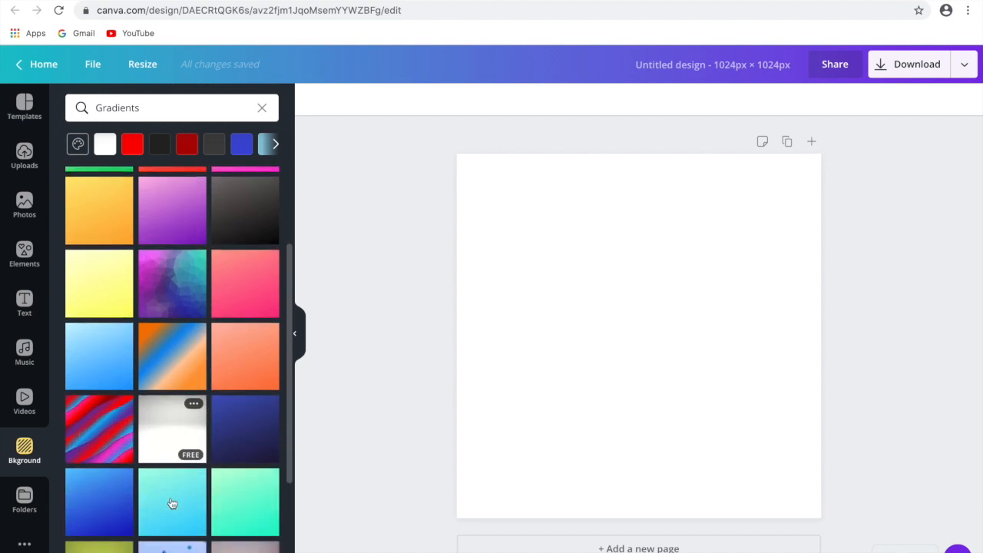
click(103, 491)
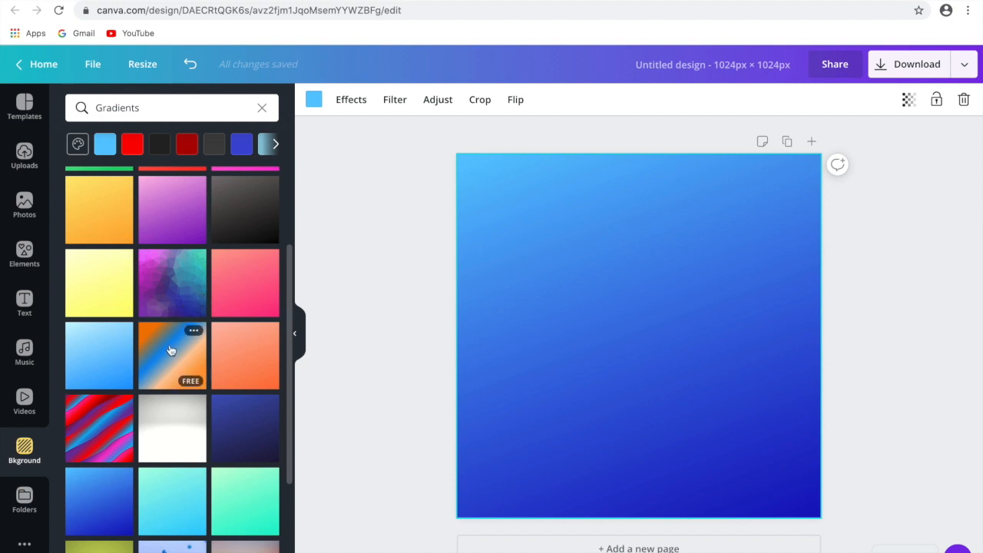
scroll(171, 337, up, 2)
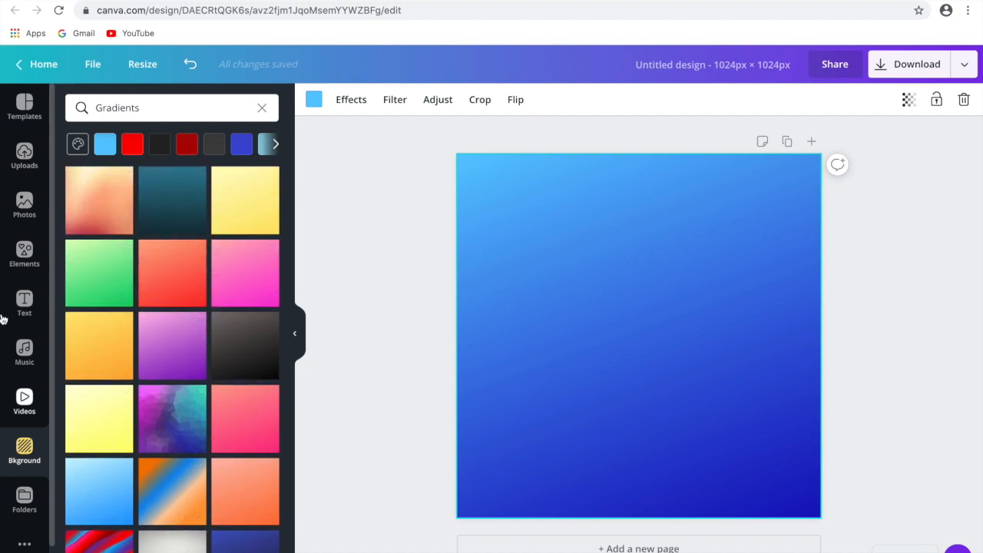
- Add the circular frame from the Frames elements to the page
click(22, 252)
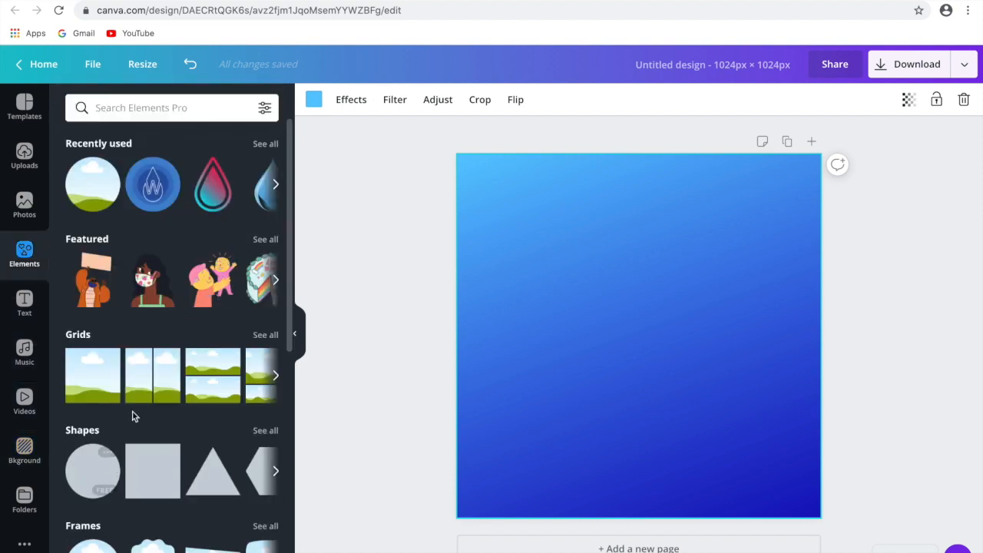
scroll(110, 506, down, 1)
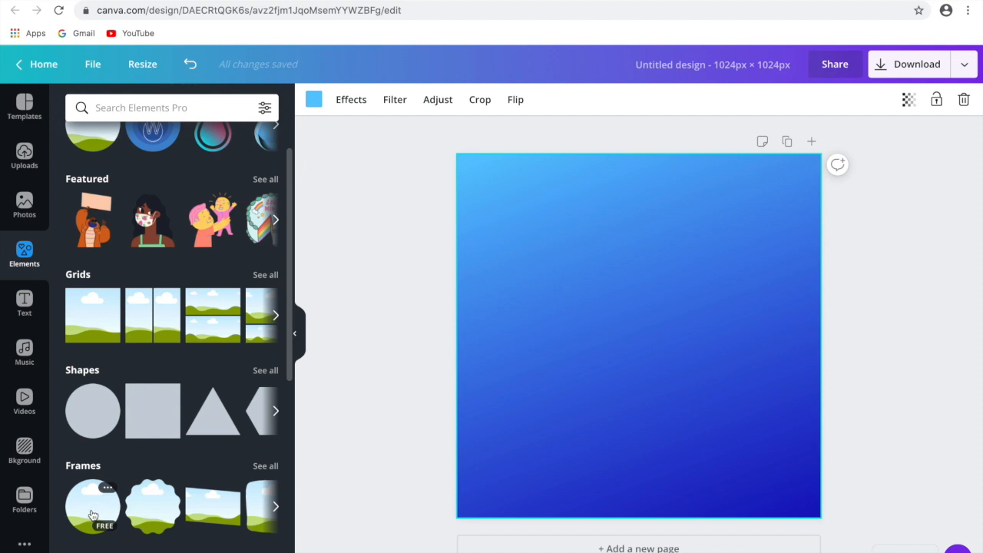
click(92, 514)
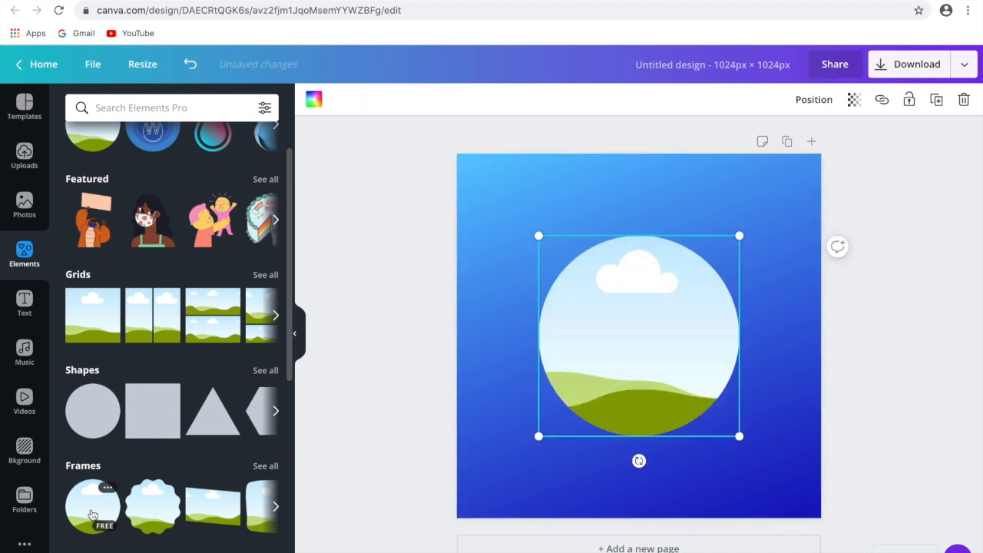
- Enlarge the circular frame in small increments from its corners, leaving a margin of background around it
drag(538, 235, 525, 223)
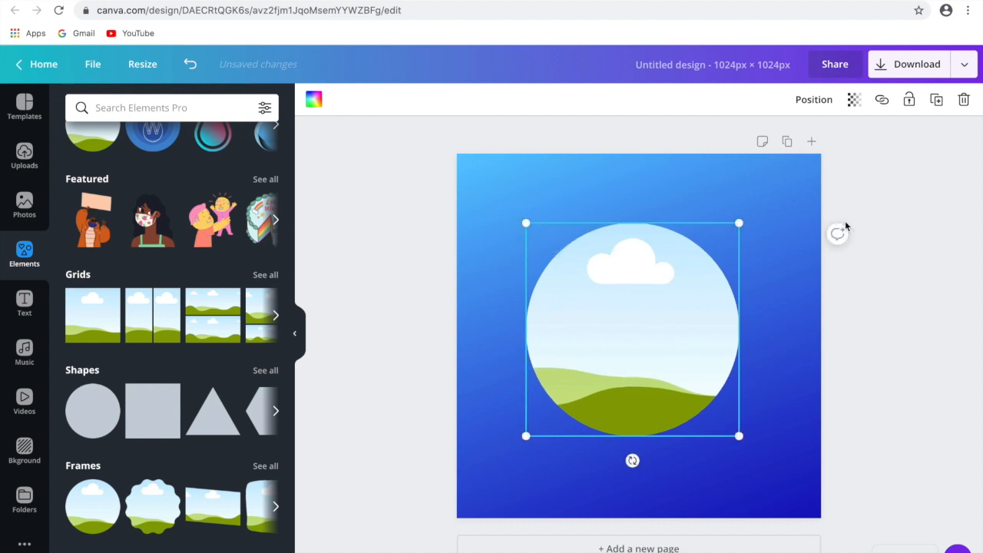
drag(739, 223, 750, 211)
drag(750, 436, 761, 447)
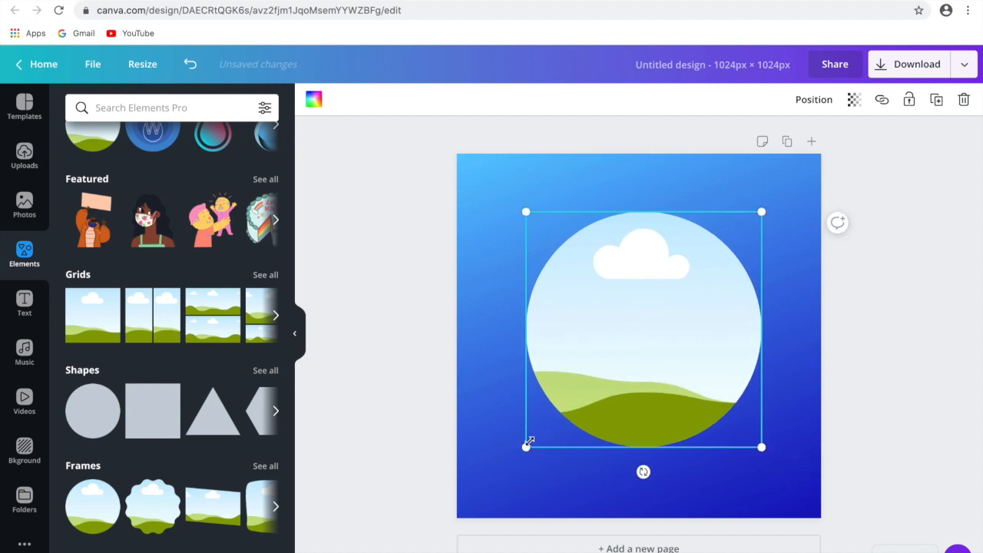
drag(526, 447, 521, 452)
drag(521, 212, 514, 204)
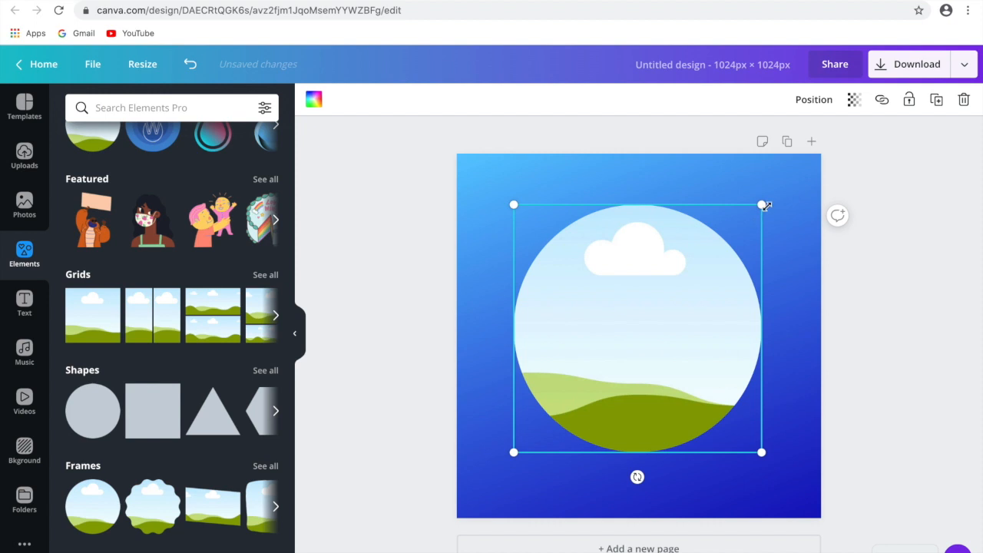
drag(766, 206, 766, 200)
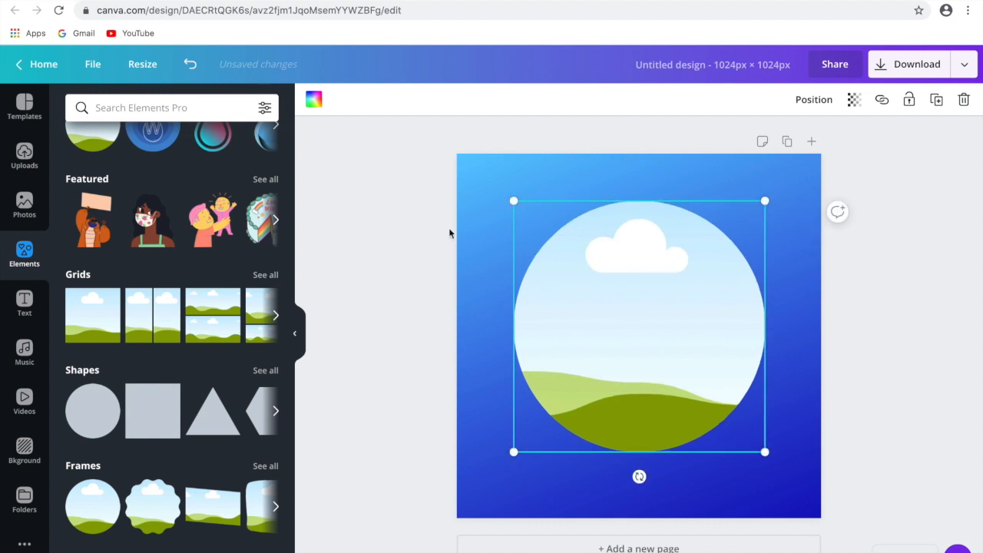
- Fill the circular frame with the dark grey from the "color palette" set, after trying its other colours
click(314, 100)
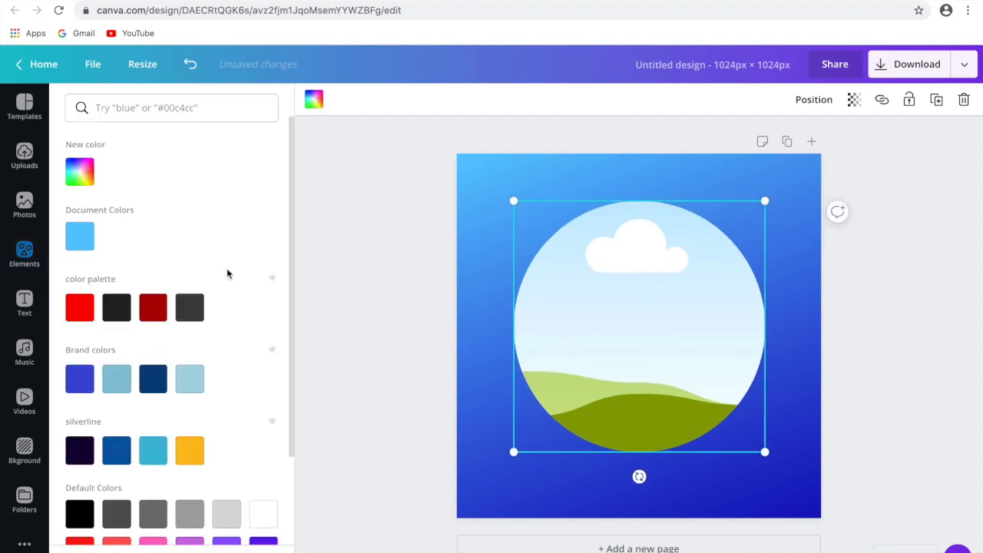
click(114, 315)
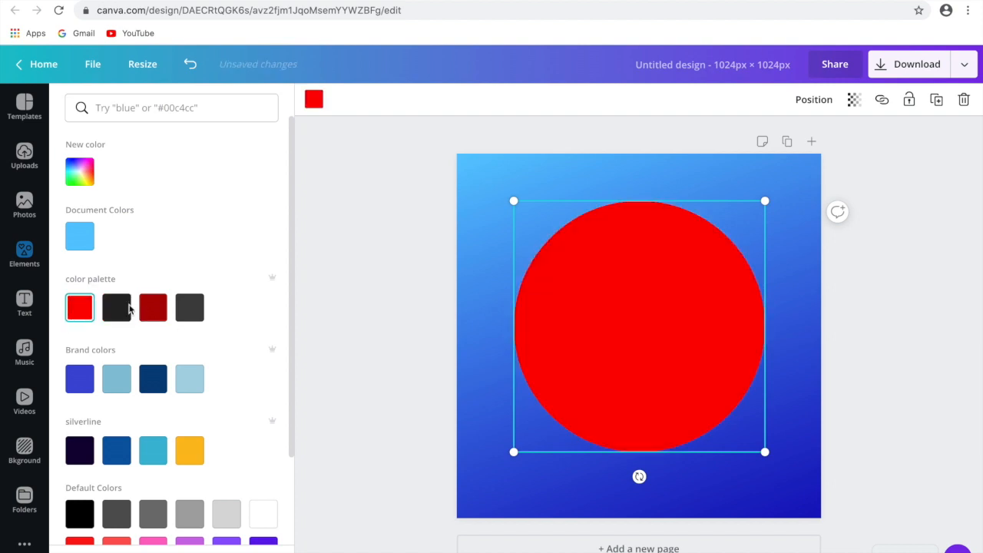
click(118, 313)
click(185, 308)
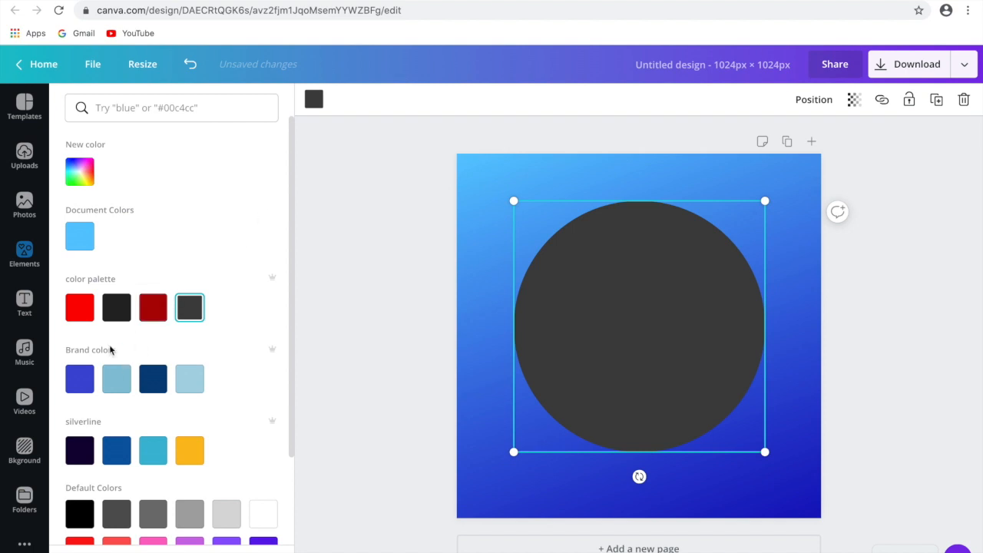
click(313, 102)
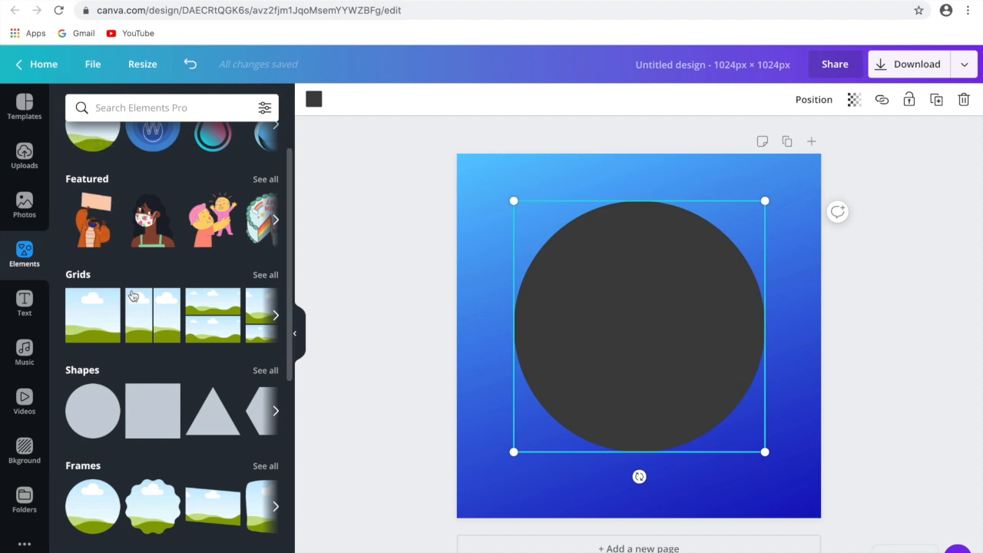
- Browse the element categories, including Gradients and Lines, and search the elements library for "drop"
scroll(133, 297, down, 1)
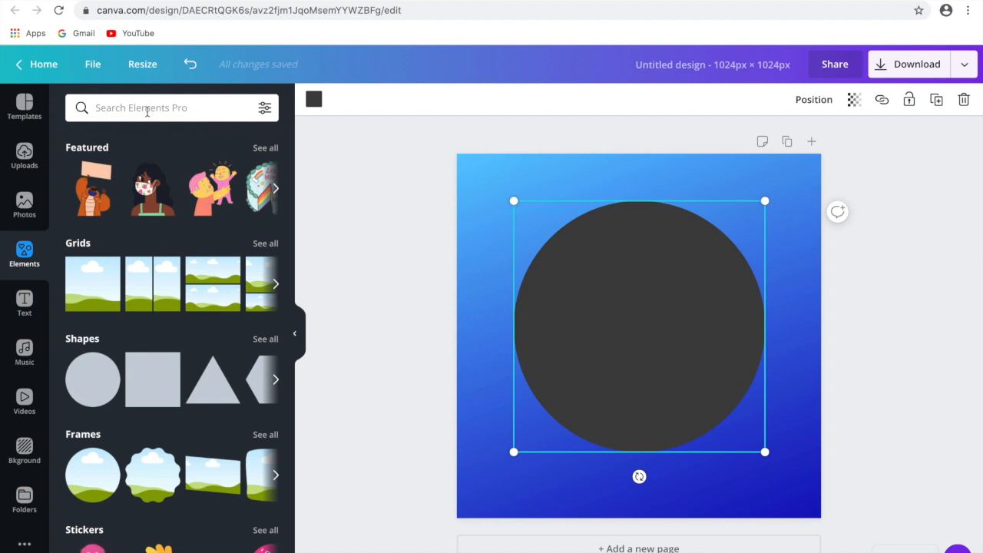
scroll(159, 446, down, 6)
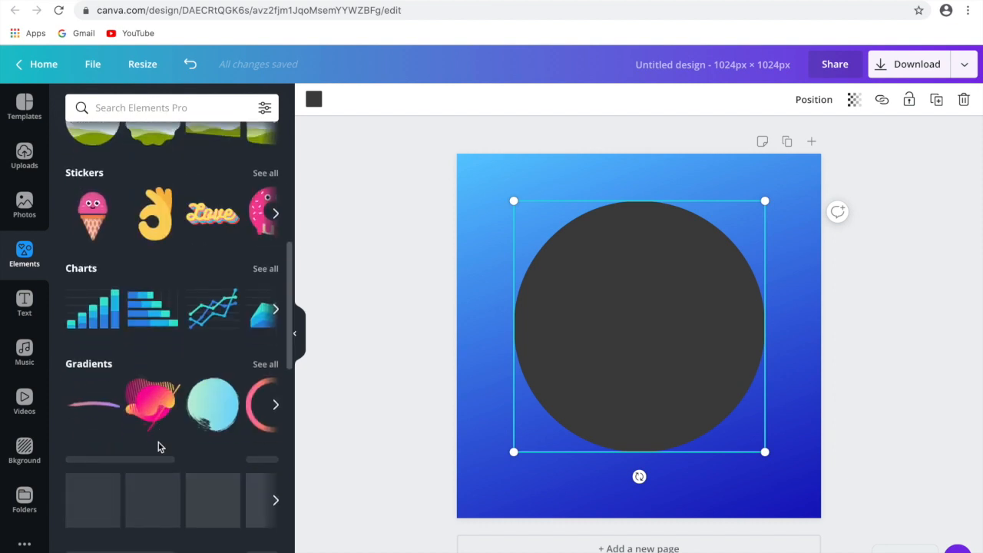
scroll(233, 335, right, 5)
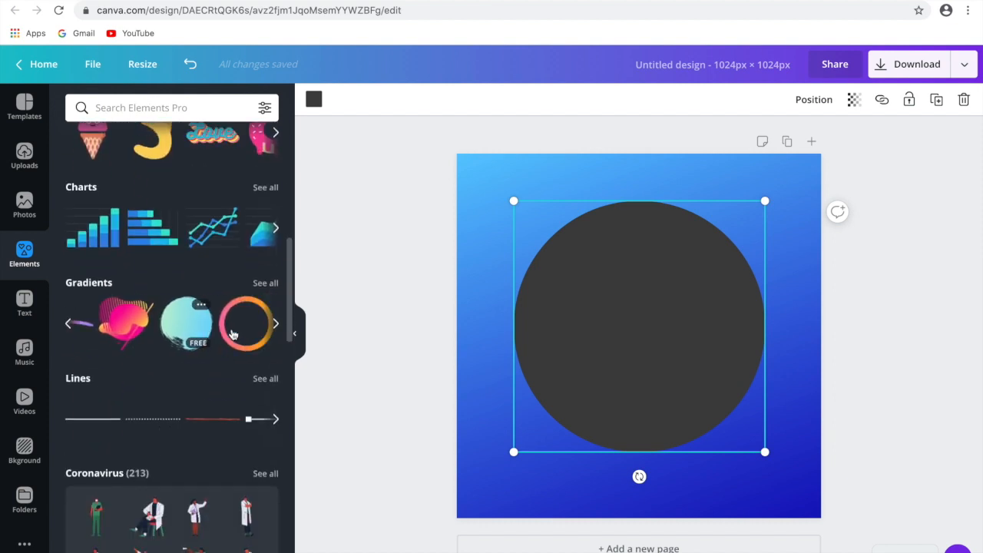
scroll(234, 335, right, 3)
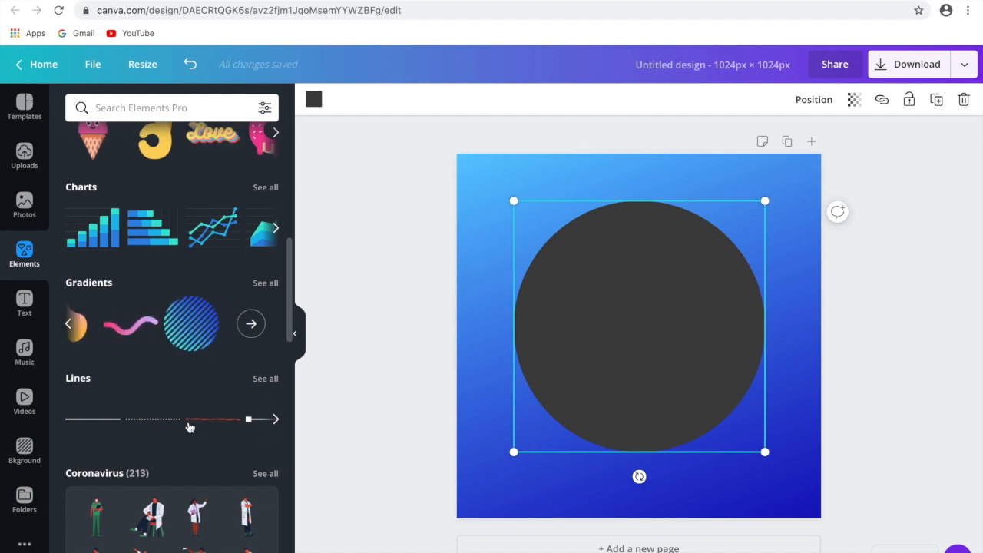
scroll(186, 439, down, 3)
scroll(188, 438, up, 10)
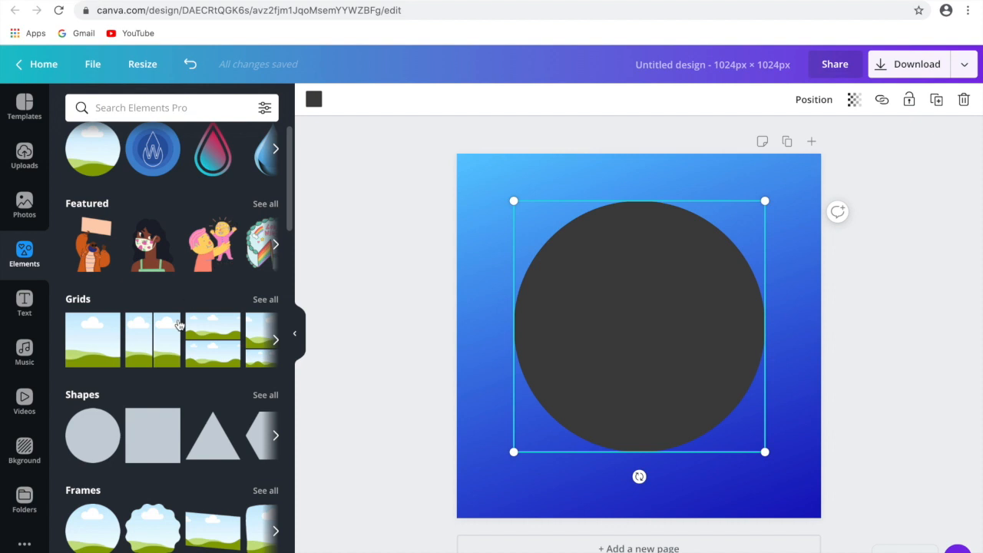
scroll(179, 322, down, 1)
click(126, 106)
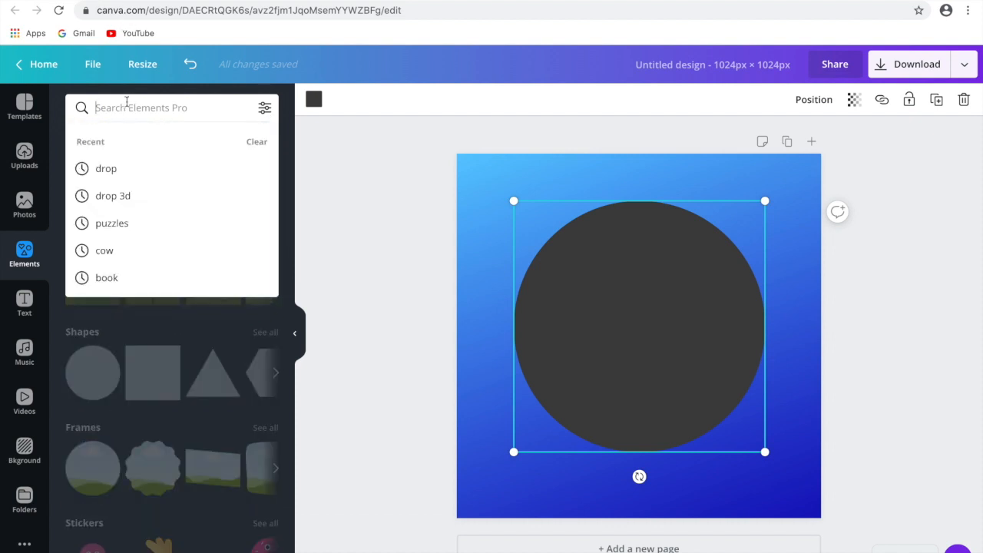
text(drop)
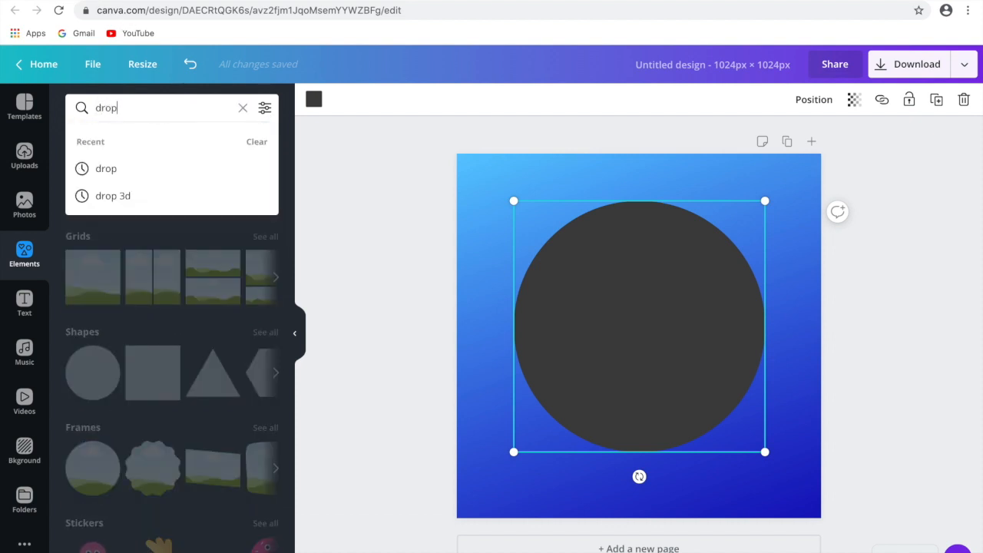
click(103, 163)
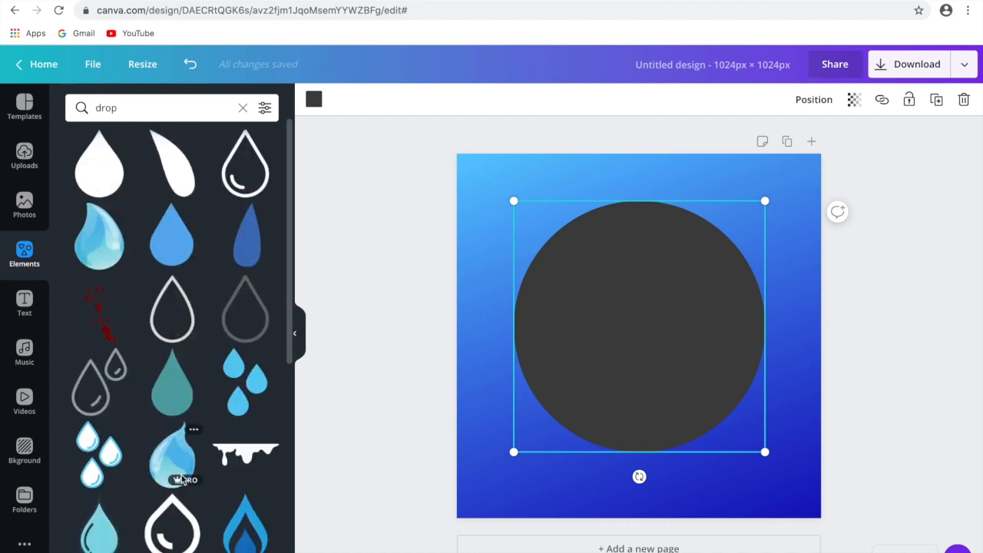
- Try the thick outlined drop graphic with the curved inner highlight on the grey circle, and delete it
scroll(182, 480, down, 6)
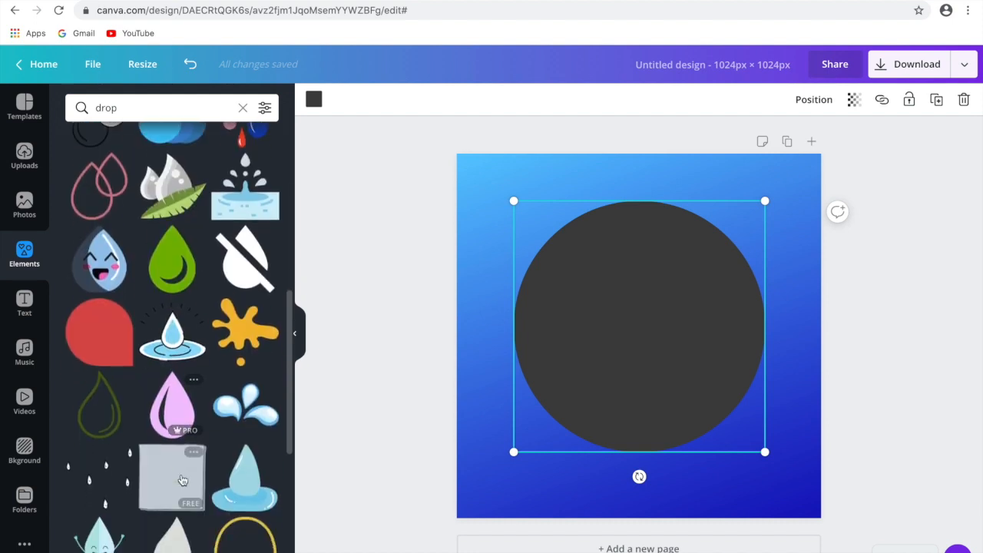
scroll(183, 479, down, 1)
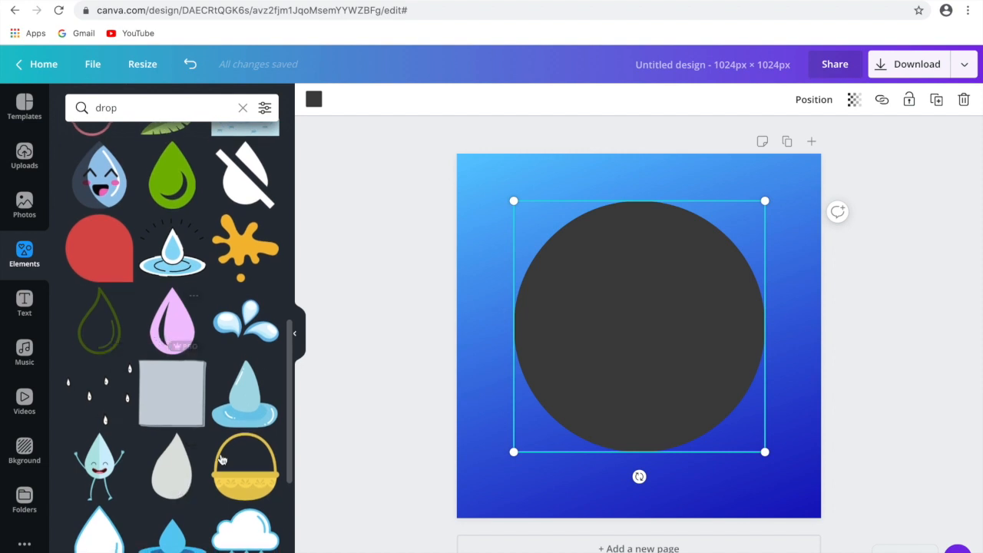
scroll(142, 338, up, 3)
scroll(146, 323, up, 1)
click(173, 268)
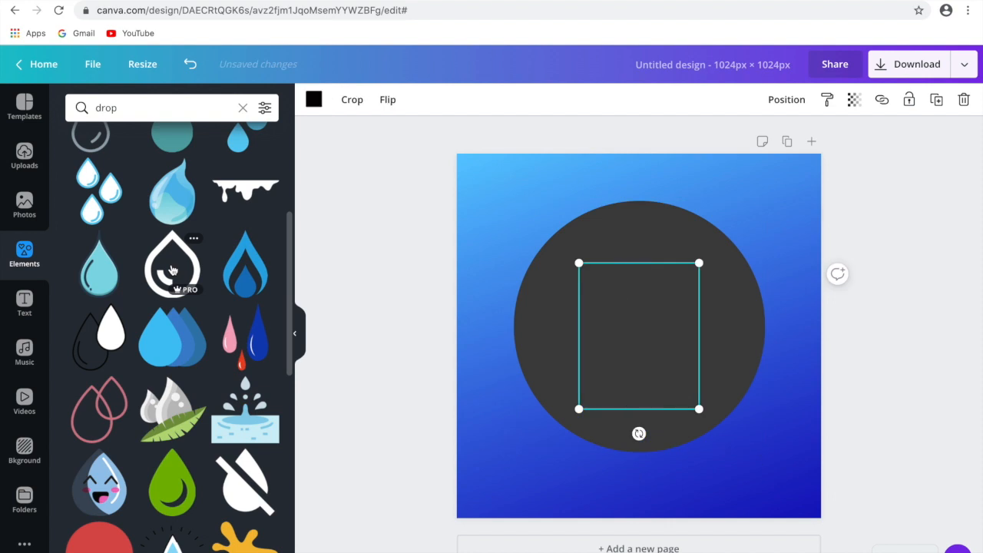
scroll(215, 476, down, 5)
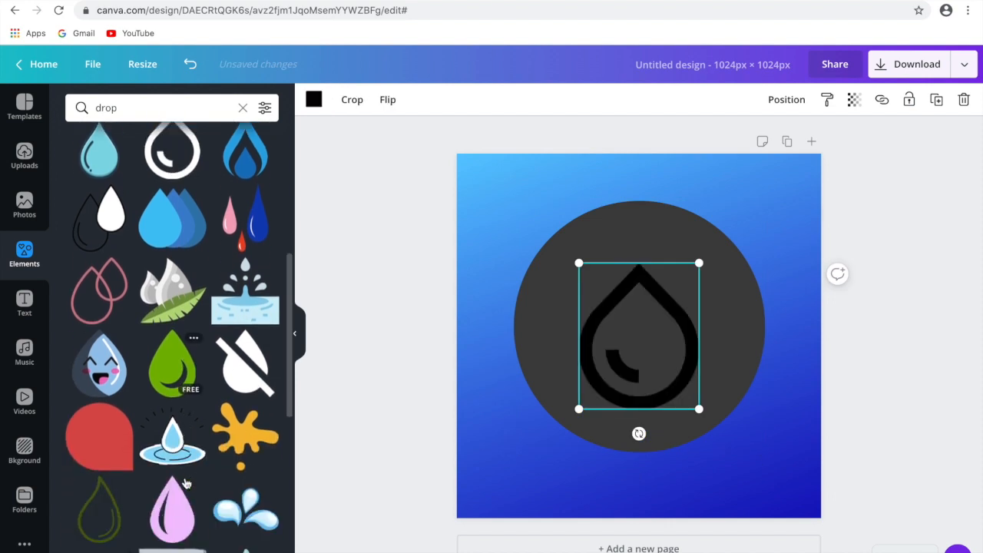
scroll(184, 483, down, 7)
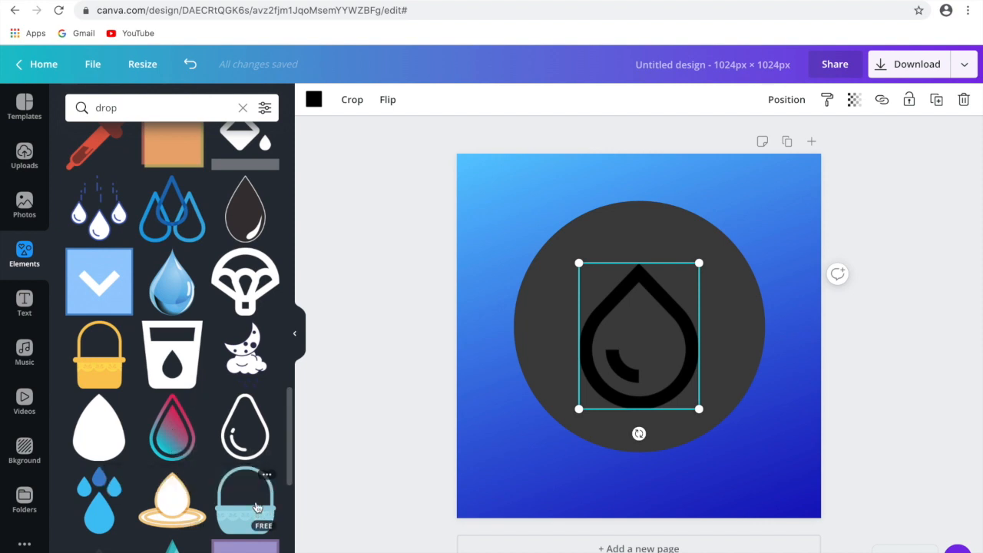
key(Delete)
- Add the pink-to-teal gradient drop with the matching outline, and enlarge it within the grey circle
click(172, 426)
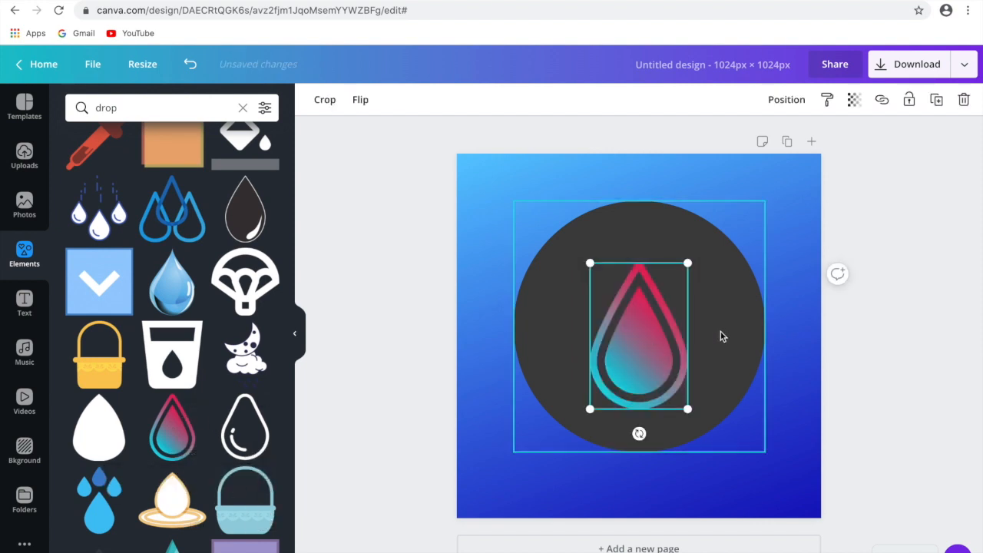
mouse_move(687, 263)
mouse_down()
mouse_move(687, 248)
mouse_move(696, 250)
mouse_up()
drag(591, 250, 584, 241)
drag(584, 409, 581, 412)
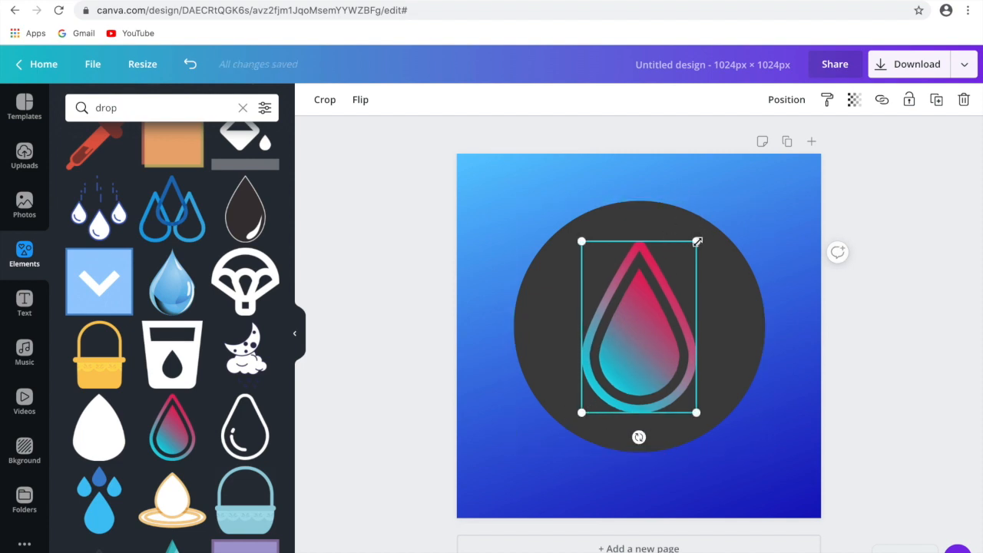
drag(697, 243, 701, 234)
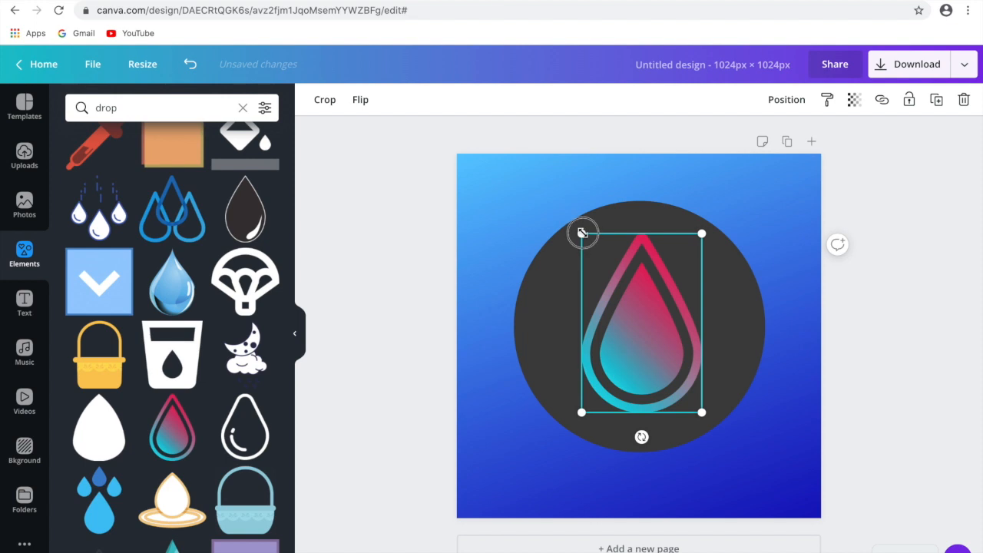
click(931, 401)
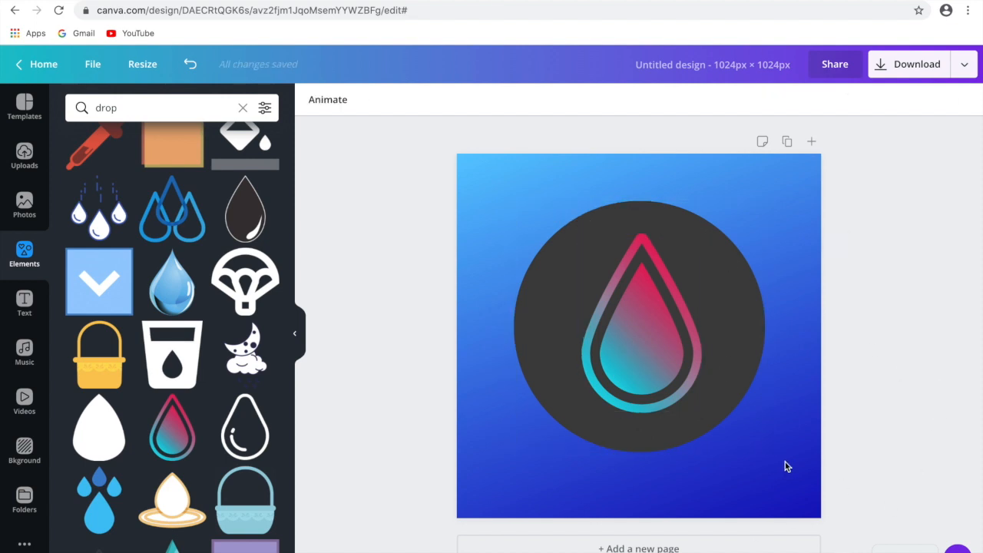
- Try the green, light blue and mint gradient backgrounds on the page, and apply the aqua-to-blue gradient
click(782, 492)
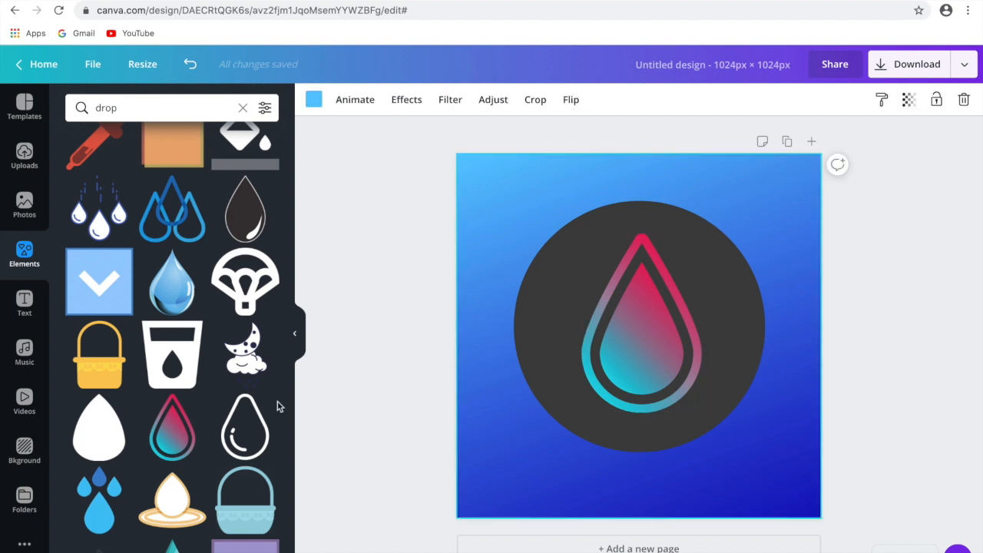
click(26, 456)
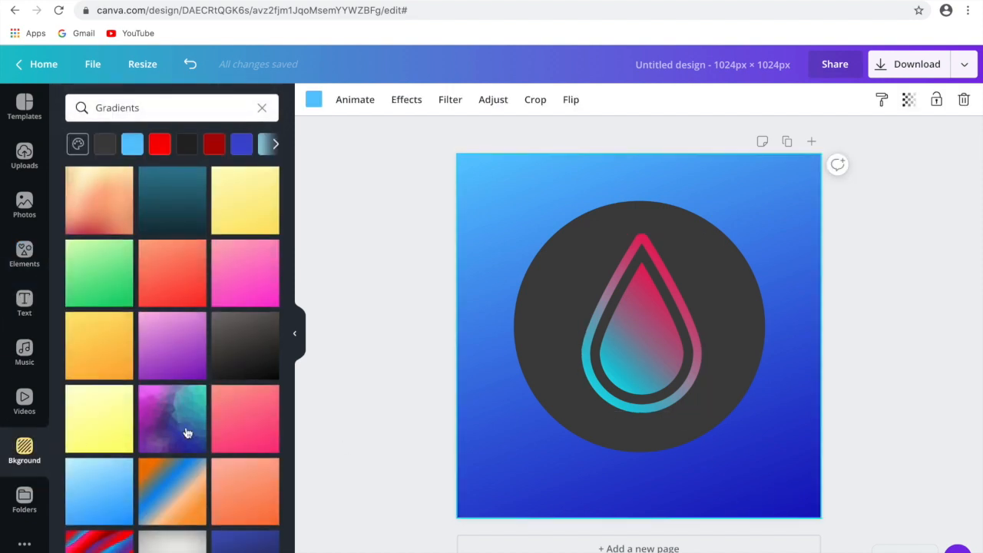
click(108, 274)
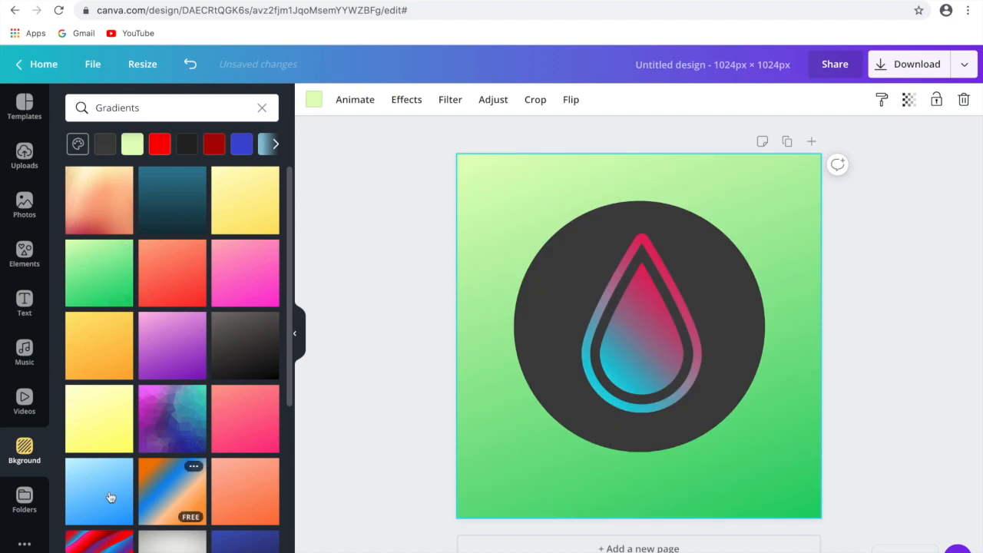
scroll(123, 461, down, 1)
click(98, 455)
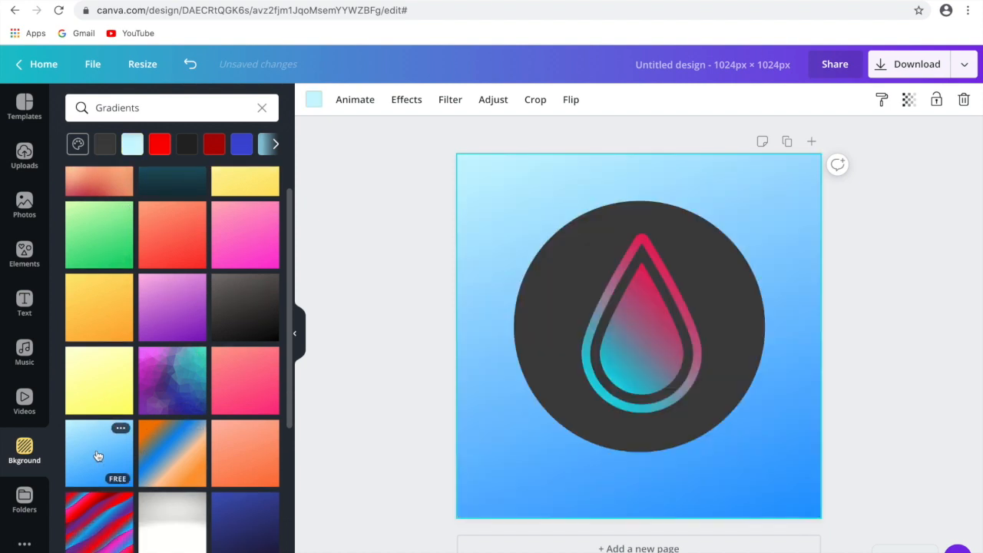
scroll(225, 509, down, 4)
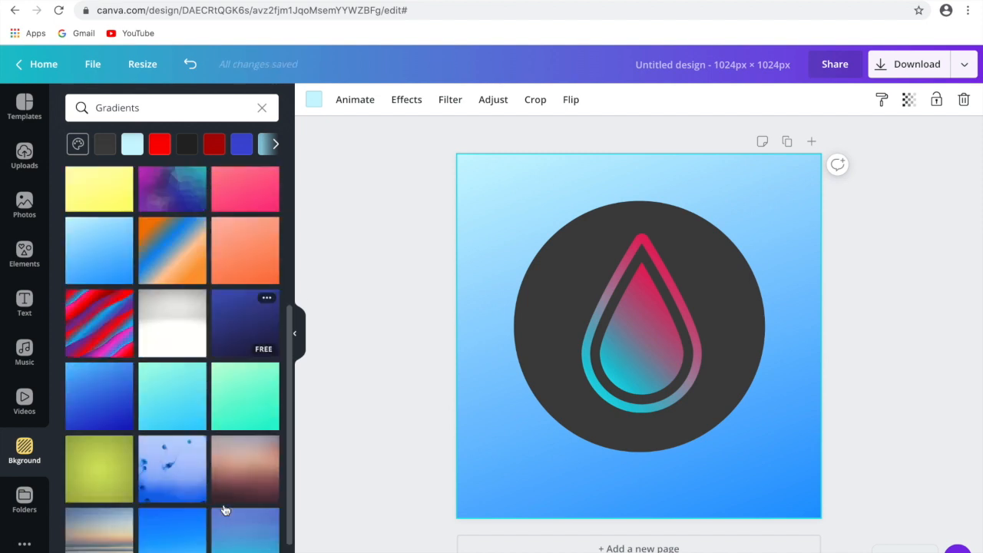
click(239, 334)
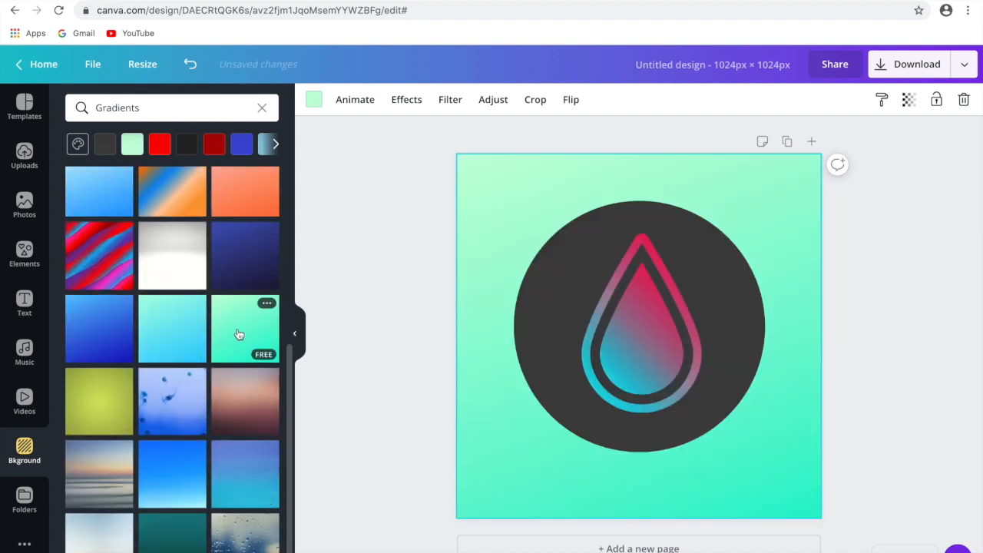
click(181, 347)
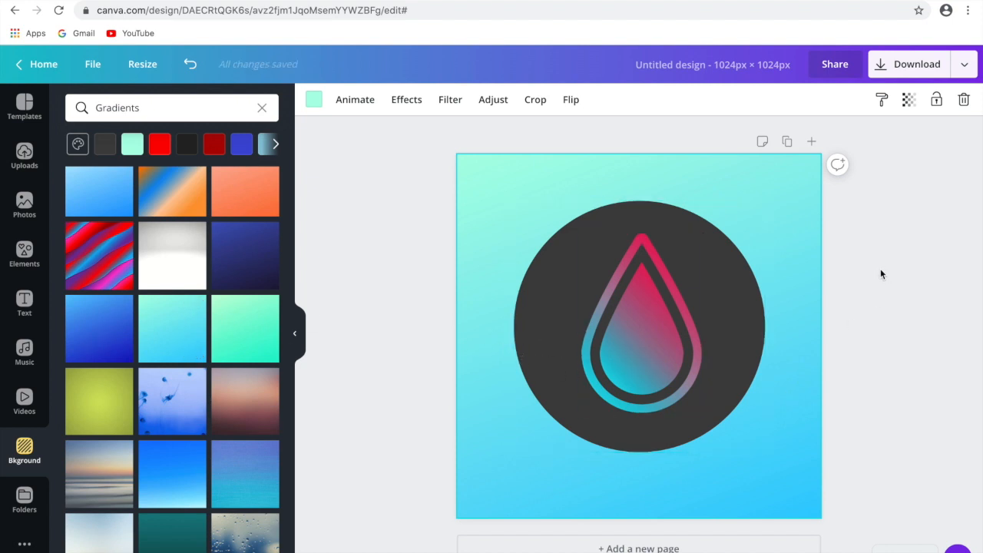
- Add a second page to the design with the same aqua-to-blue gradient background, and browse the other gradients
click(735, 548)
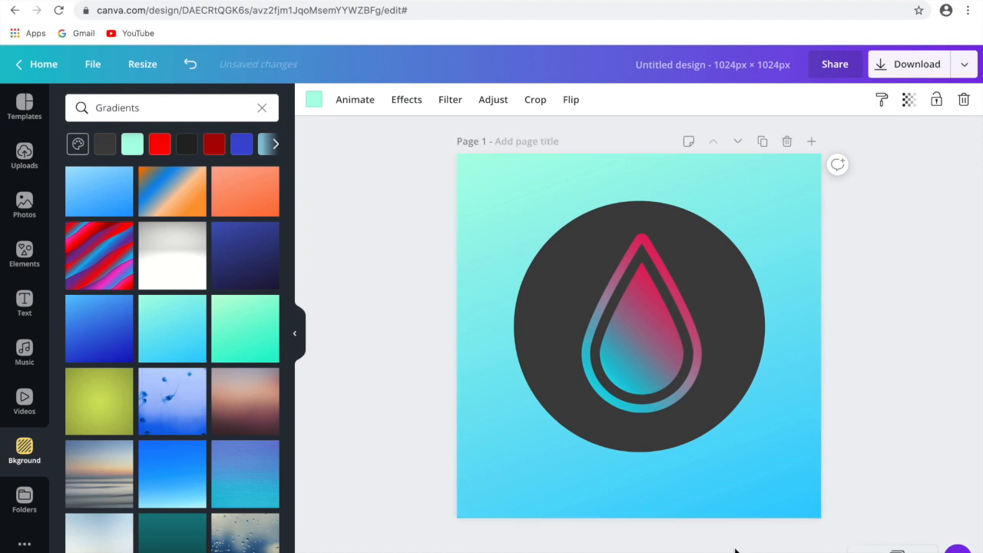
scroll(719, 425, up, 4)
scroll(660, 479, down, 1)
scroll(679, 502, up, 1)
scroll(679, 505, down, 2)
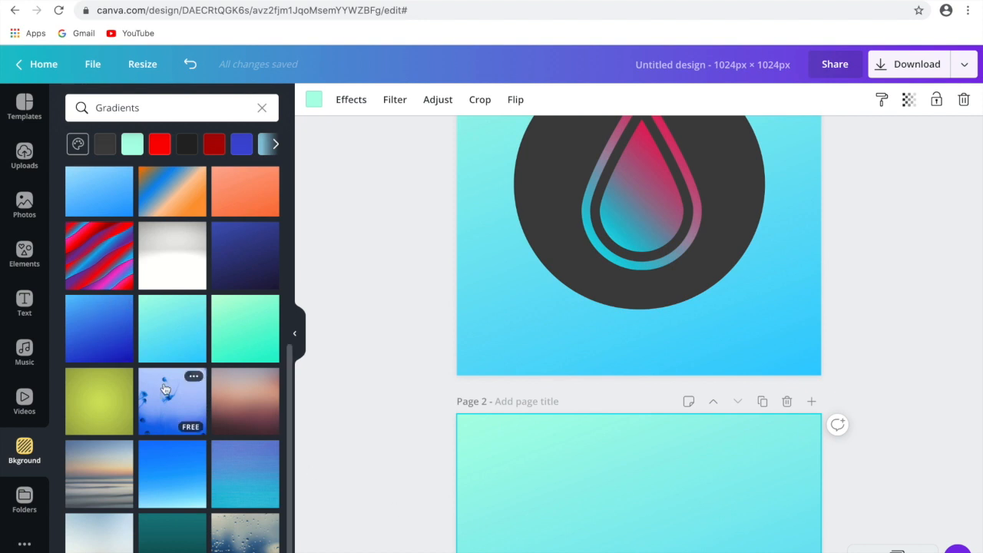
scroll(218, 464, up, 5)
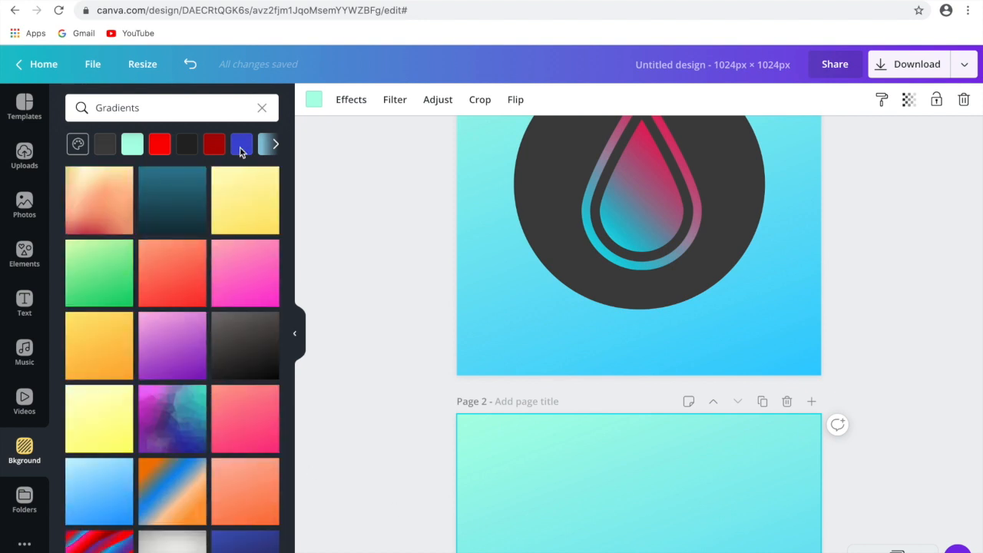
- Try orange and dark navy as page 2's background colour, apply purple, and clear the Gradients search
click(275, 144)
click(236, 145)
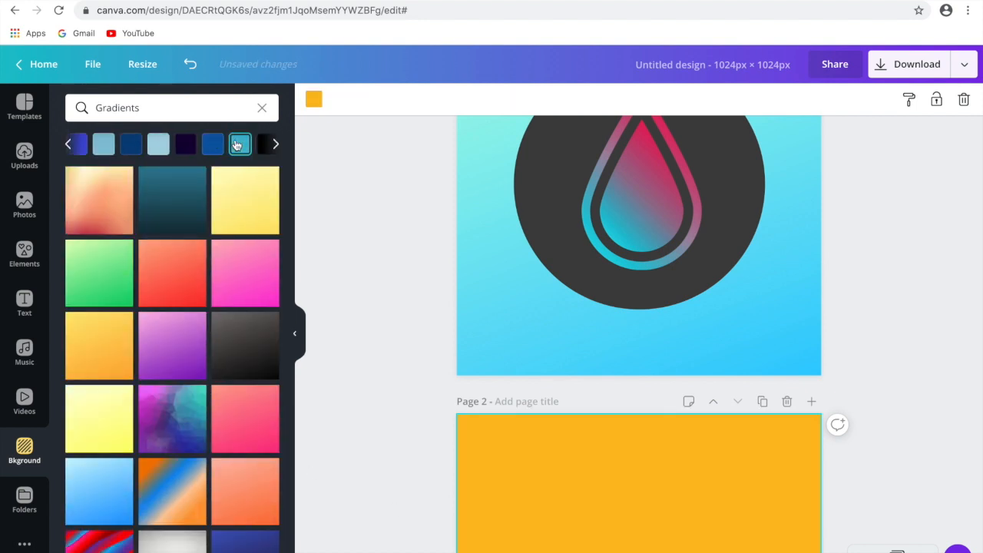
click(184, 145)
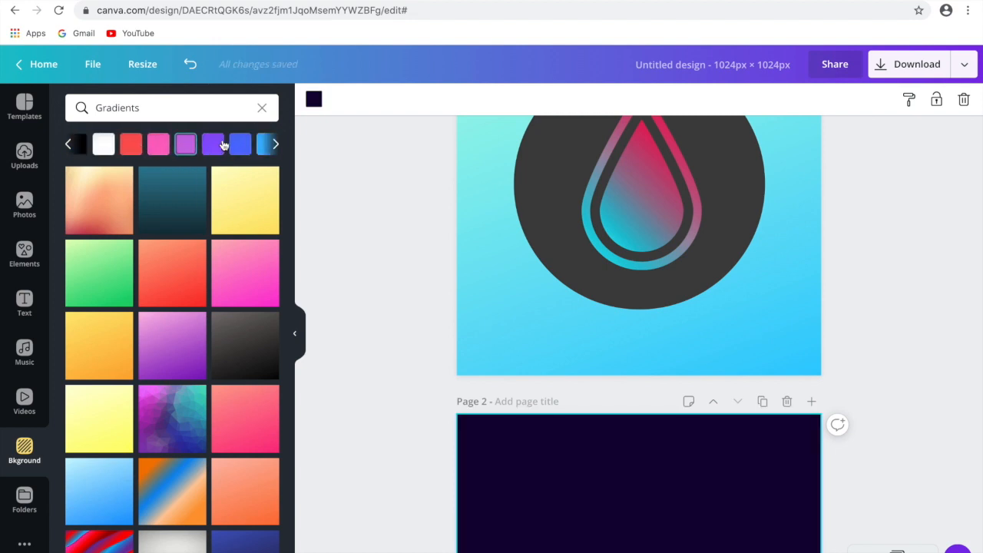
click(220, 144)
click(262, 107)
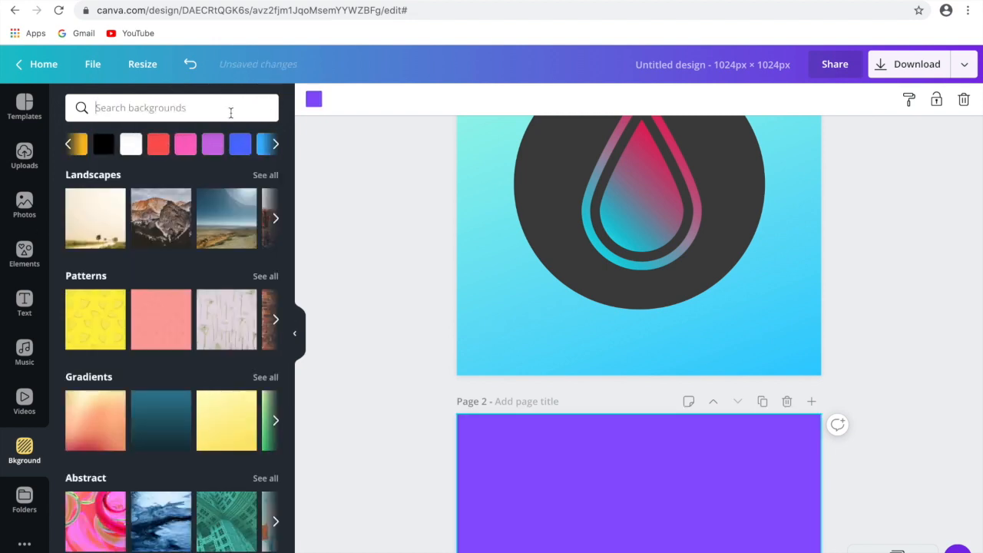
- Search the elements for "c" and browse the letter graphics for one that suits page 2
click(25, 253)
click(91, 108)
text(c)
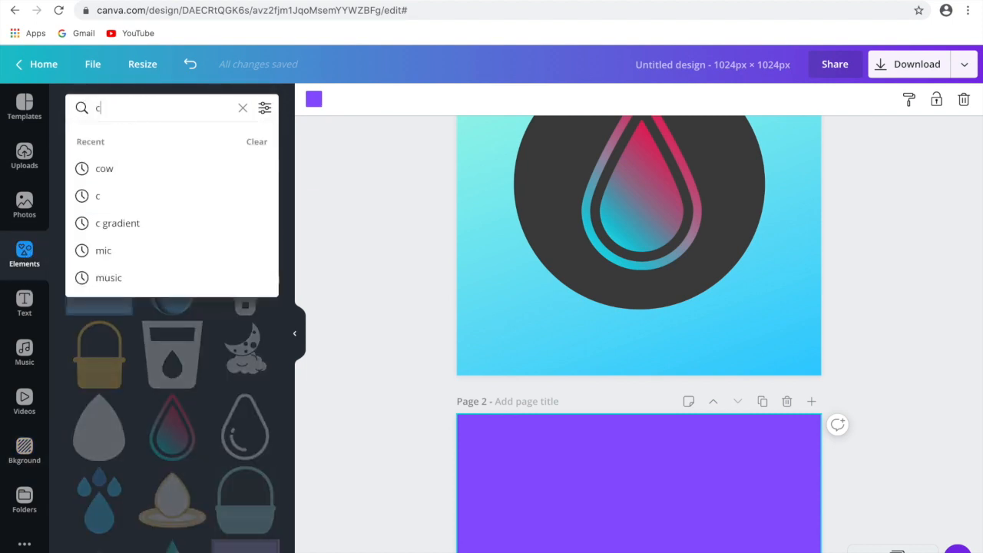
key(Return)
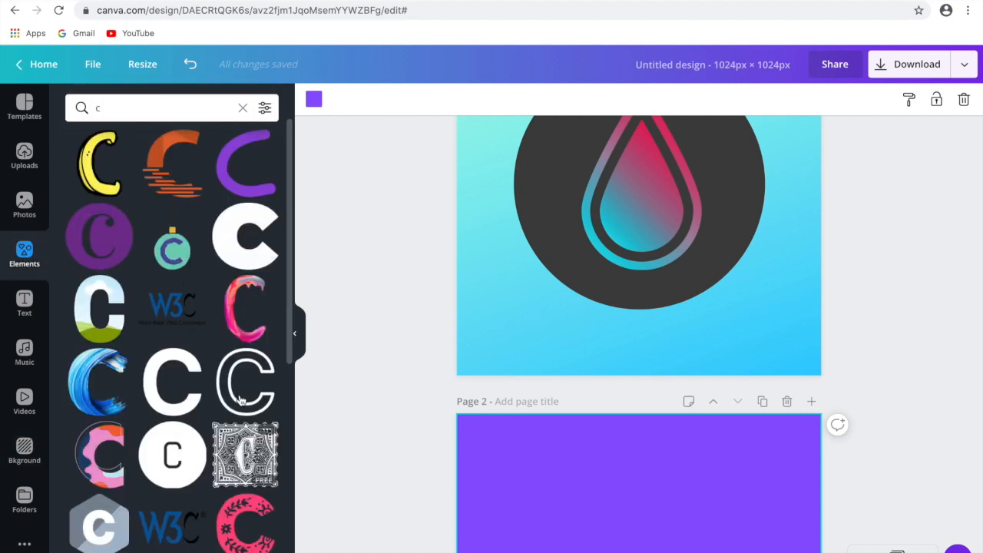
scroll(249, 421, down, 5)
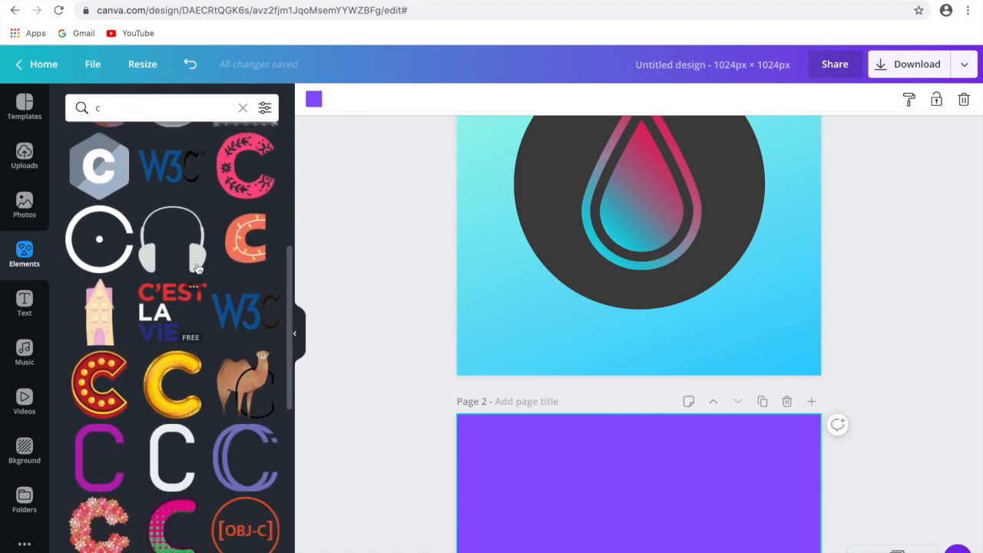
scroll(180, 455, down, 2)
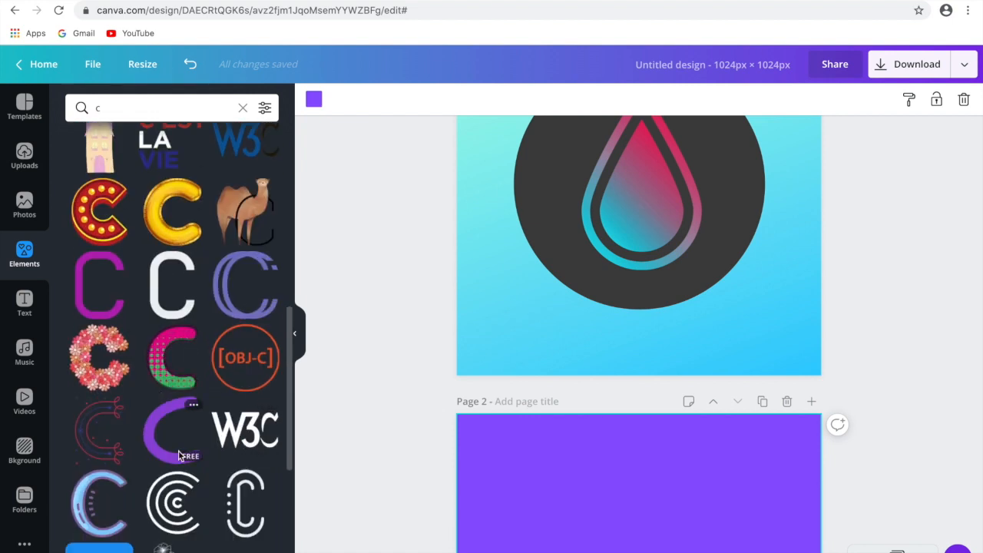
scroll(178, 456, down, 3)
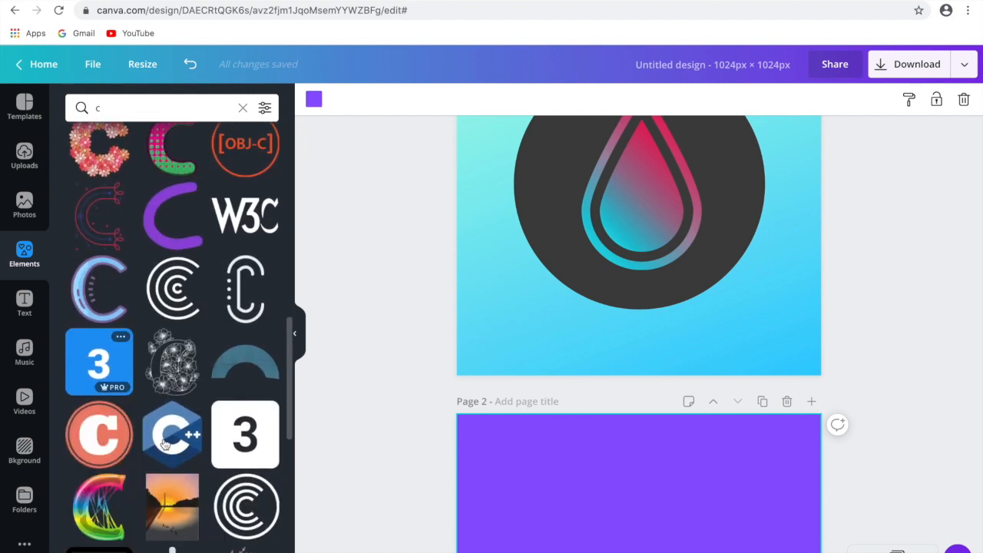
scroll(137, 424, down, 2)
scroll(202, 451, down, 6)
scroll(202, 452, down, 5)
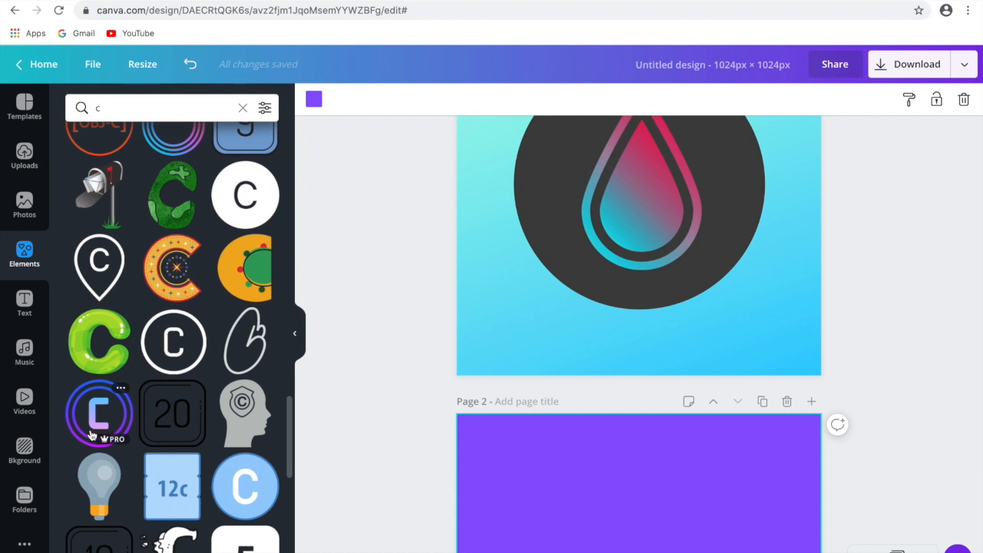
- Try the gradient C graphic with blue-purple rings on page 2, and delete it
click(90, 434)
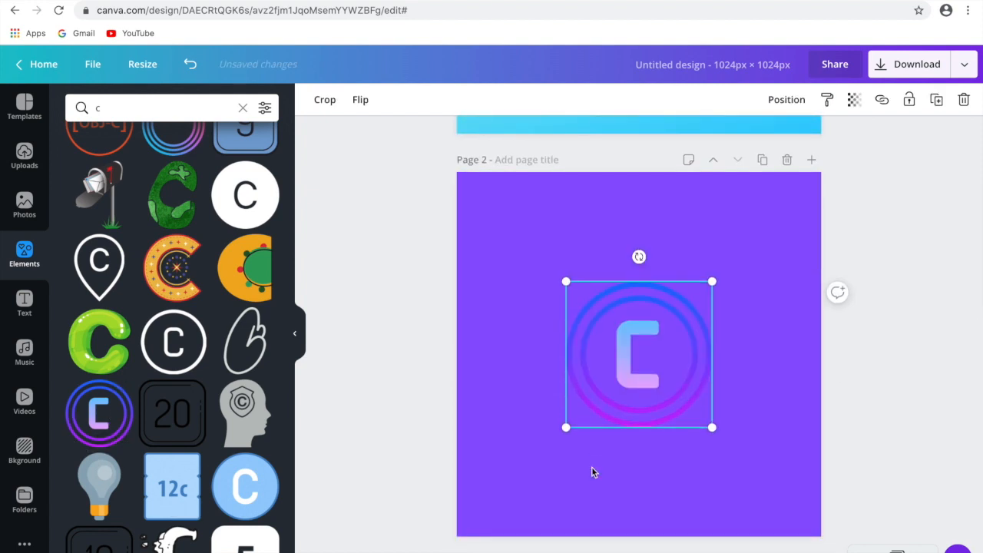
scroll(153, 506, down, 4)
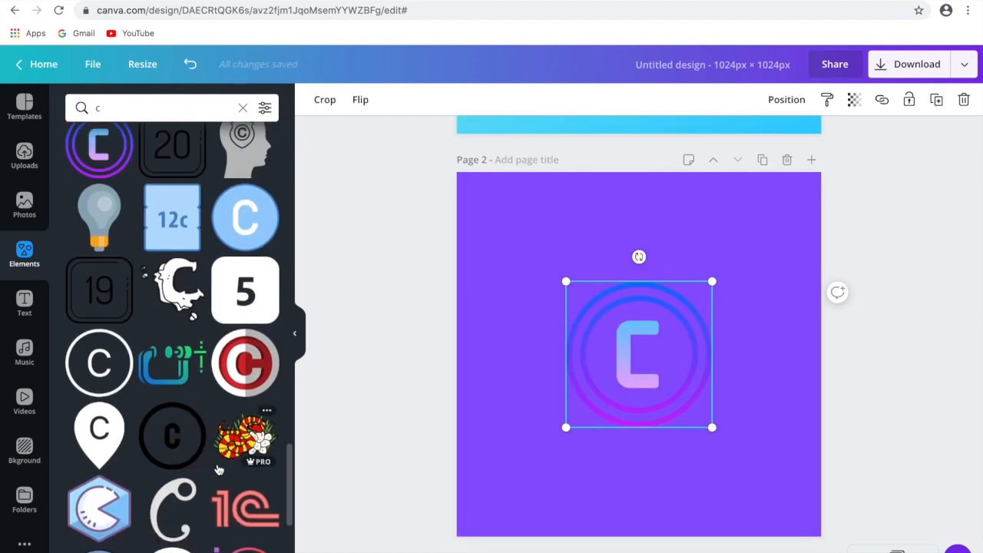
key(Delete)
- Add the red, white and grey circular C graphic to page 2, and enlarge it to about two thirds of the page width
click(247, 382)
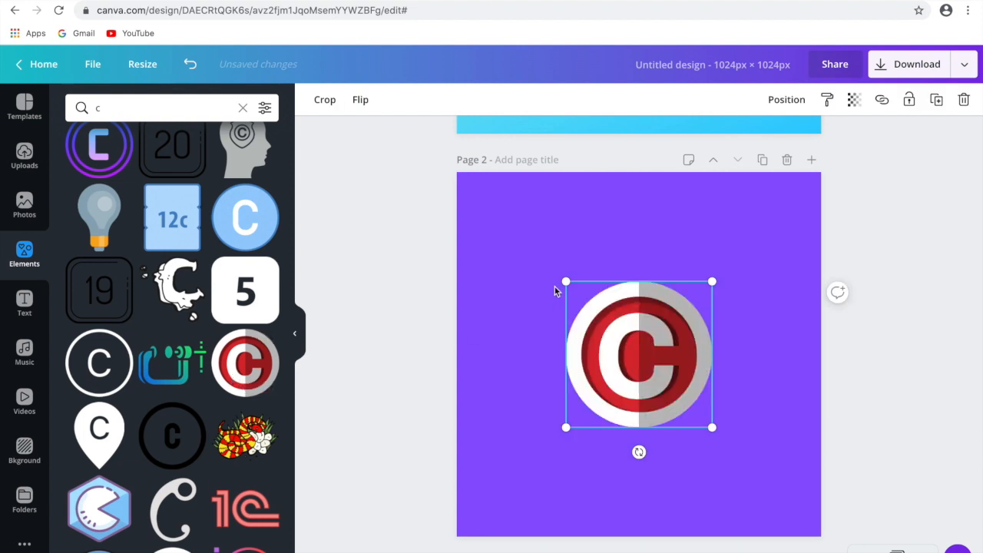
drag(567, 281, 529, 244)
drag(710, 246, 739, 219)
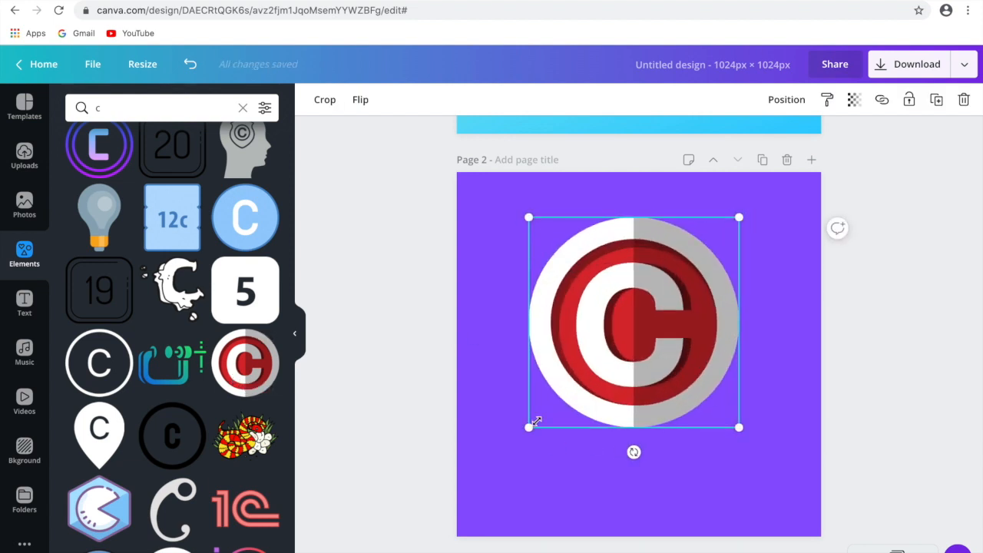
drag(516, 445, 497, 465)
drag(766, 458, 790, 479)
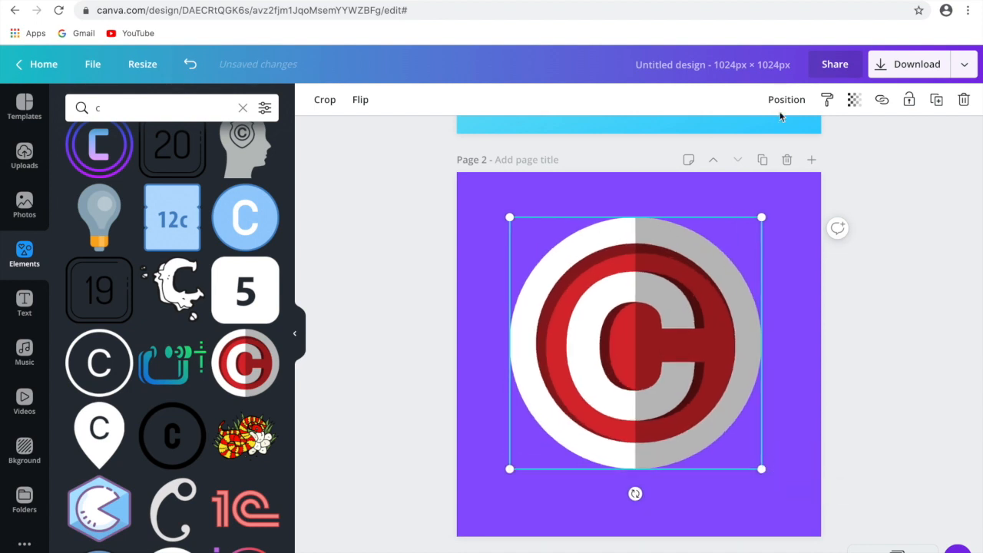
- Align the circular C graphic to the middle and center of page 2
click(784, 100)
click(646, 222)
click(734, 227)
click(924, 277)
- Align the dark grey circle to the middle and center of page 1
scroll(899, 308, up, 5)
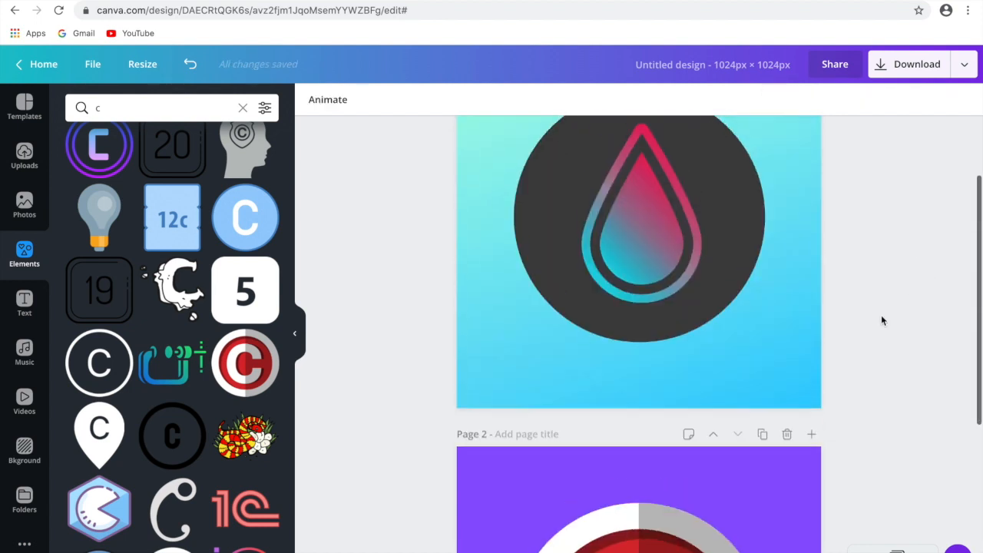
click(745, 298)
click(786, 99)
click(624, 222)
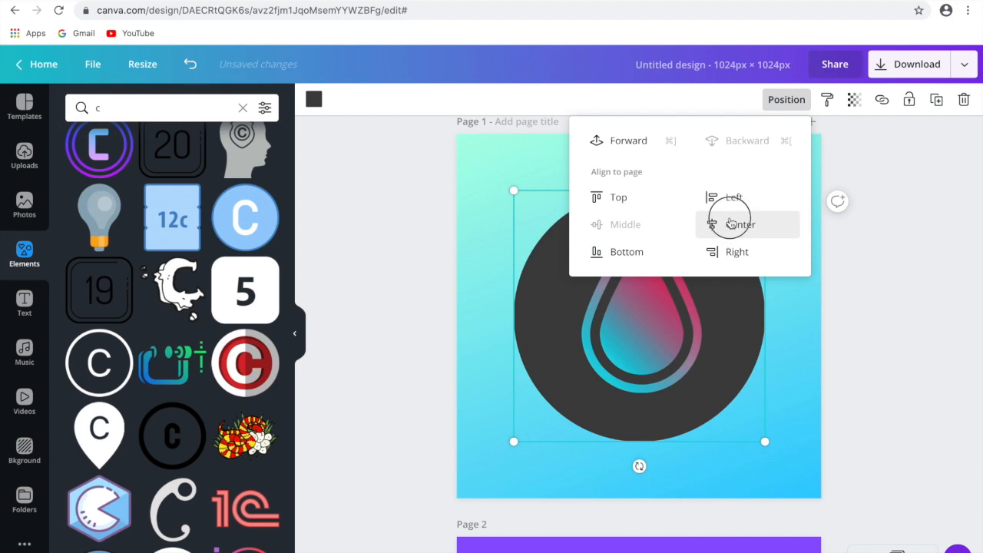
click(708, 225)
click(893, 327)
- Try white and bright red backgrounds behind the C graphic on page 2, and apply dark red
scroll(893, 327, down, 5)
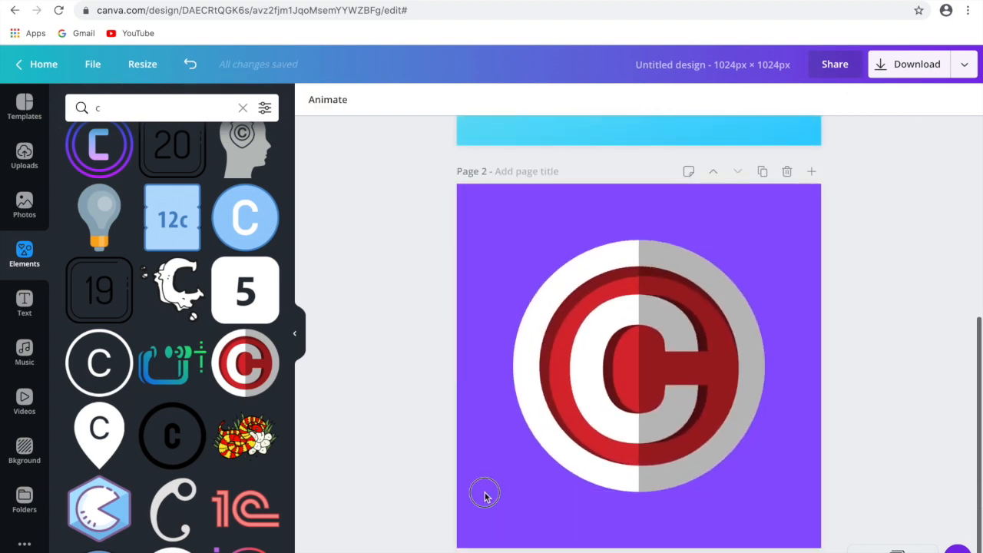
click(484, 495)
click(23, 452)
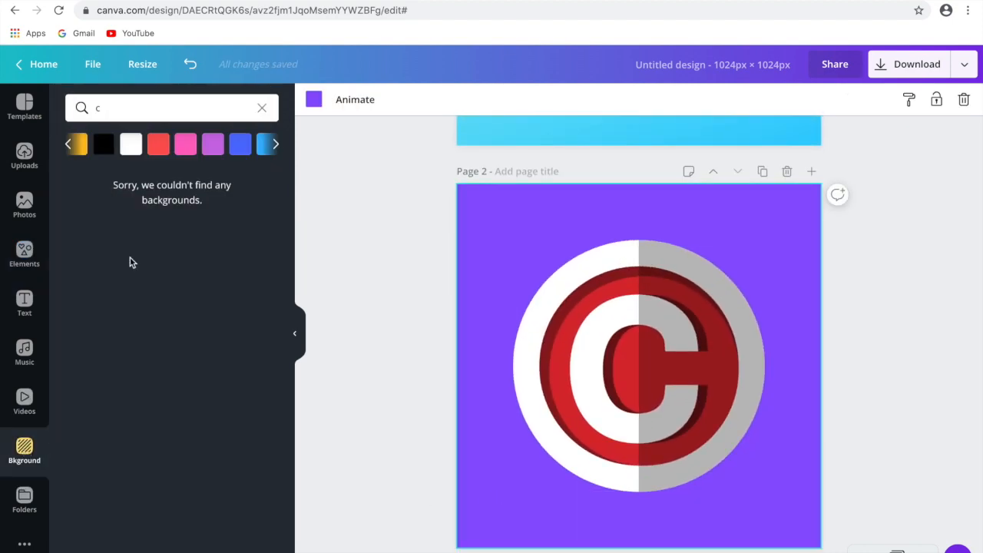
click(129, 145)
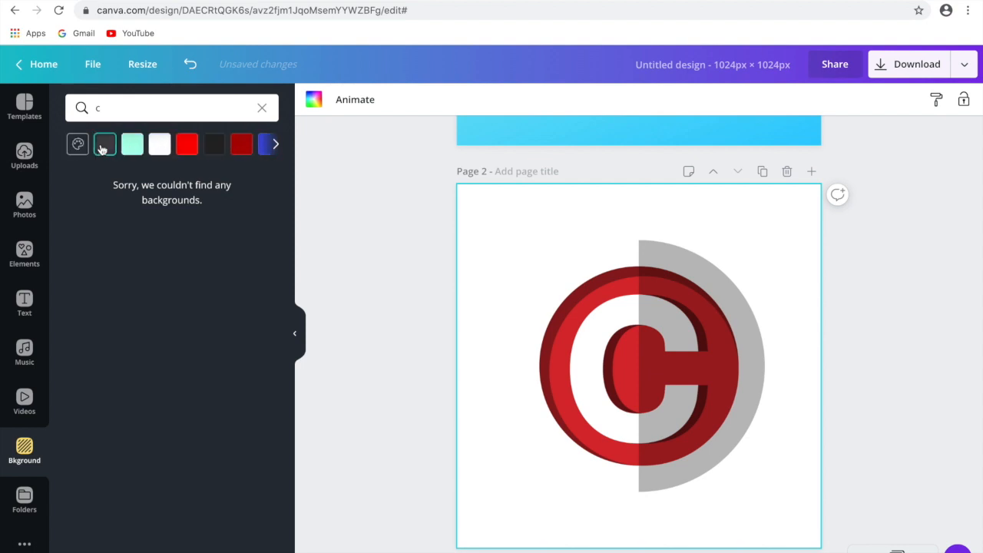
click(186, 145)
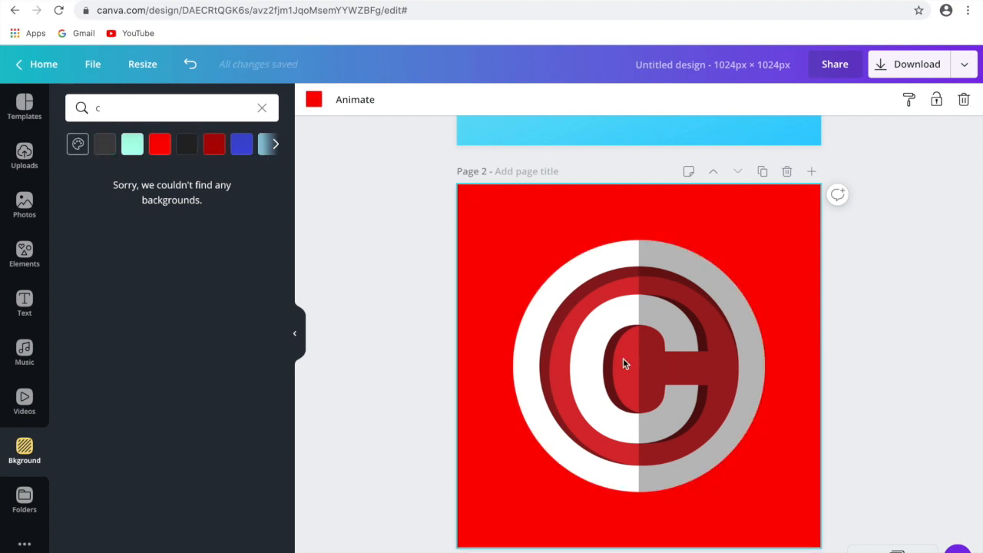
click(215, 146)
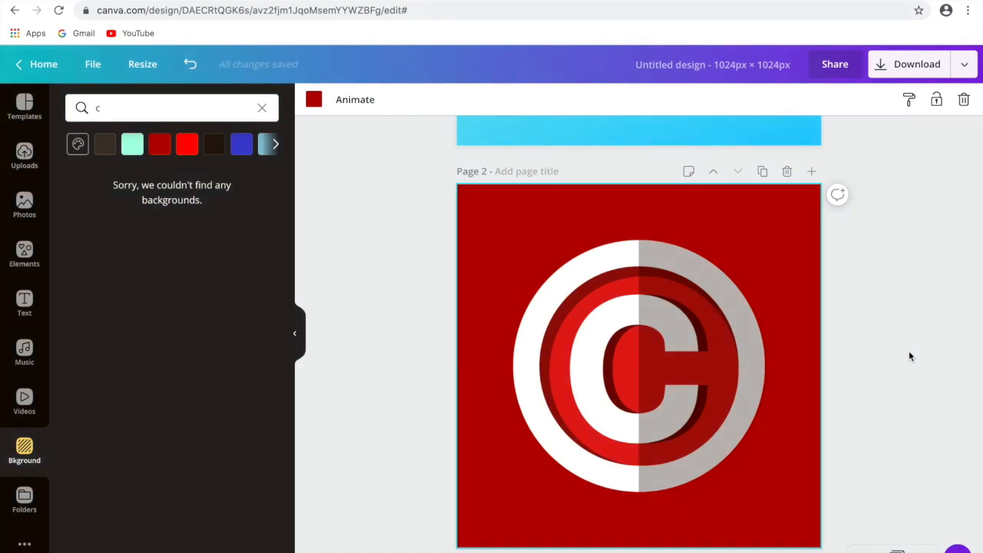
- Download only page 1 with the drop icon as a PNG at 1024 x 1024 px, and close the saved-design dialog
scroll(903, 358, down, 1)
scroll(904, 358, up, 4)
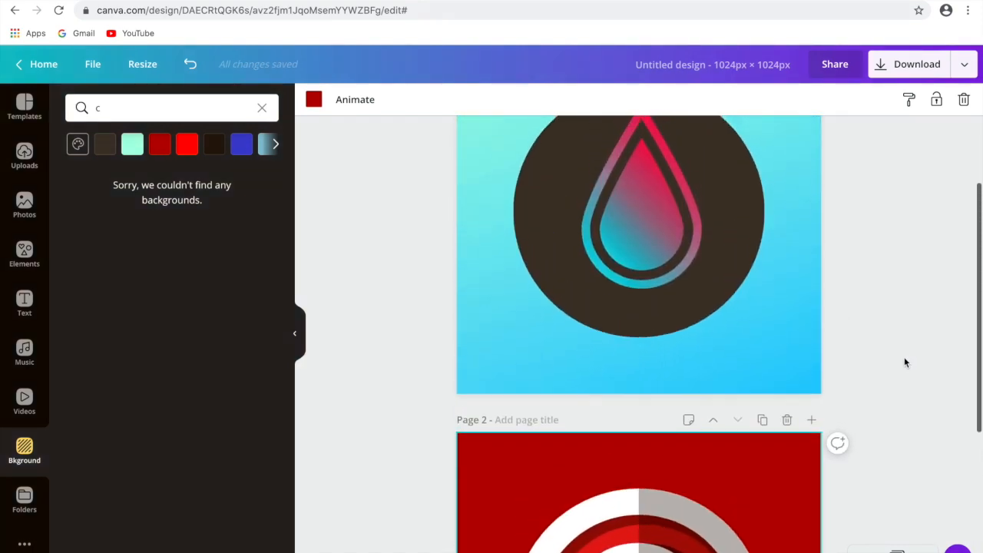
scroll(903, 358, up, 2)
scroll(903, 358, down, 5)
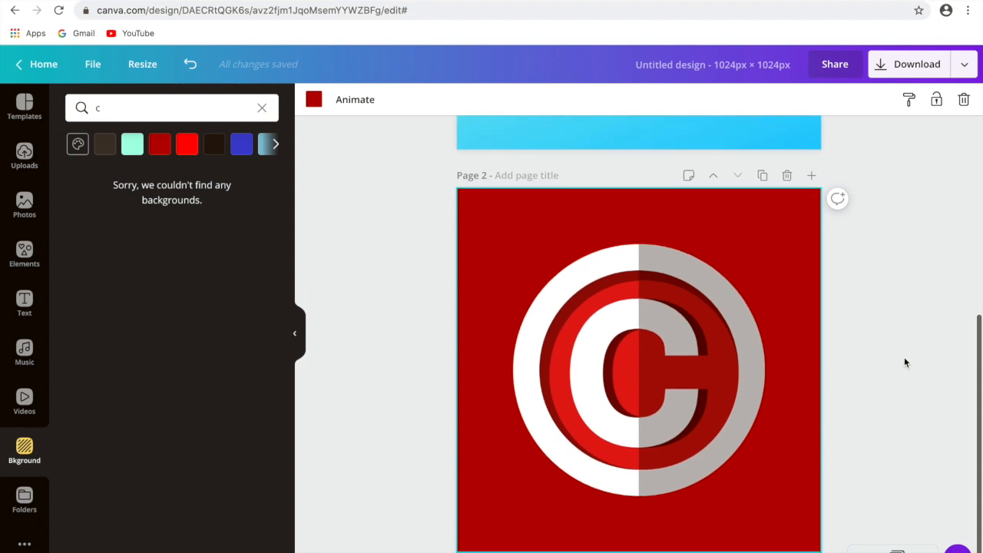
scroll(905, 358, up, 5)
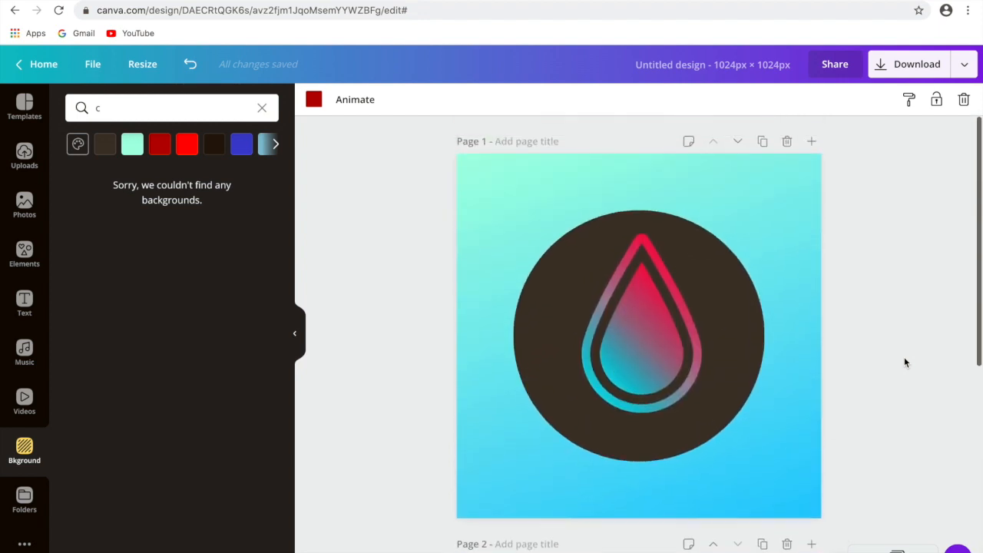
click(892, 68)
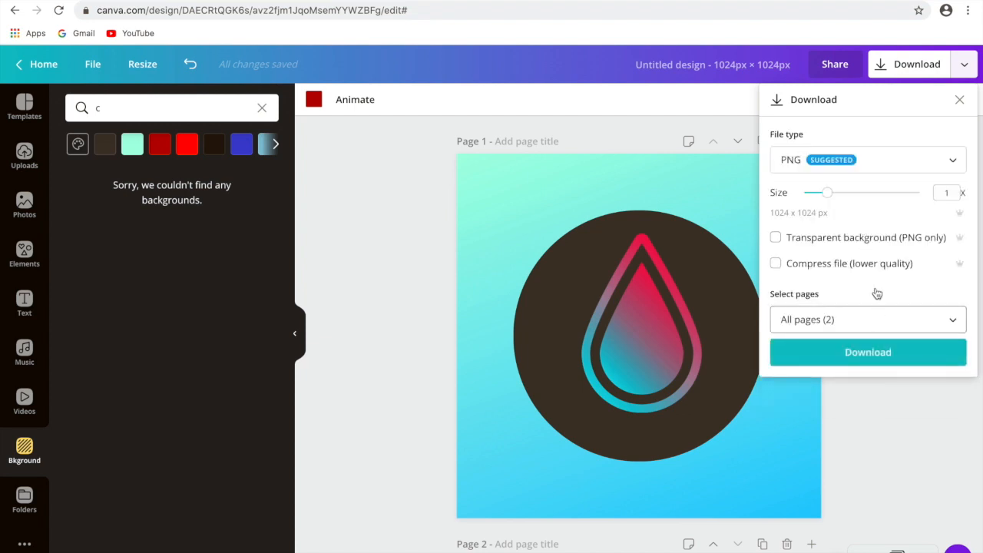
click(906, 323)
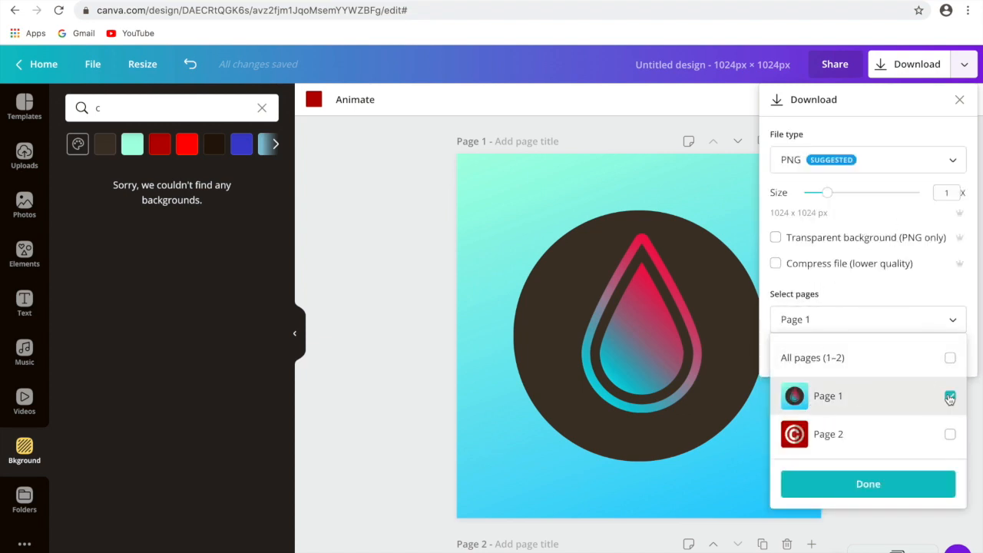
click(896, 485)
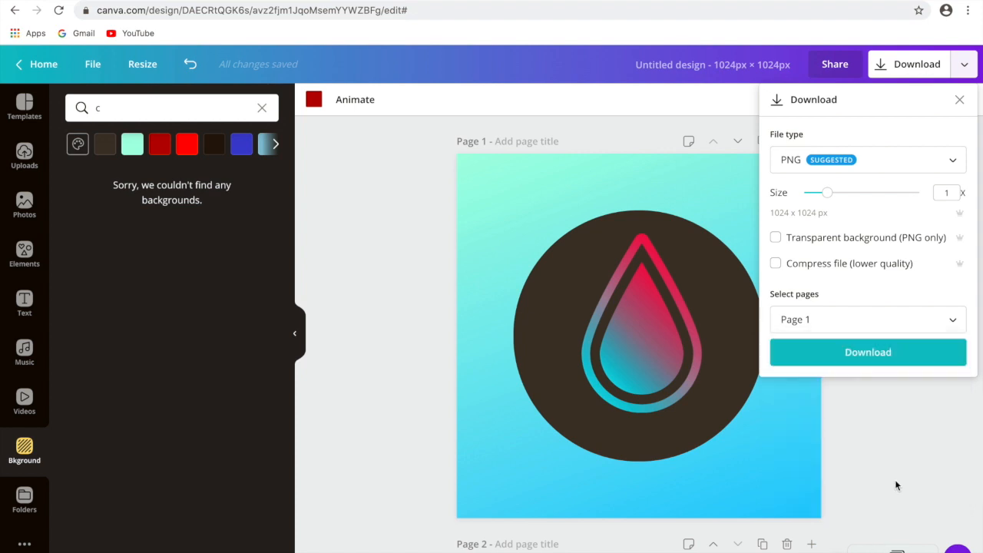
click(853, 362)
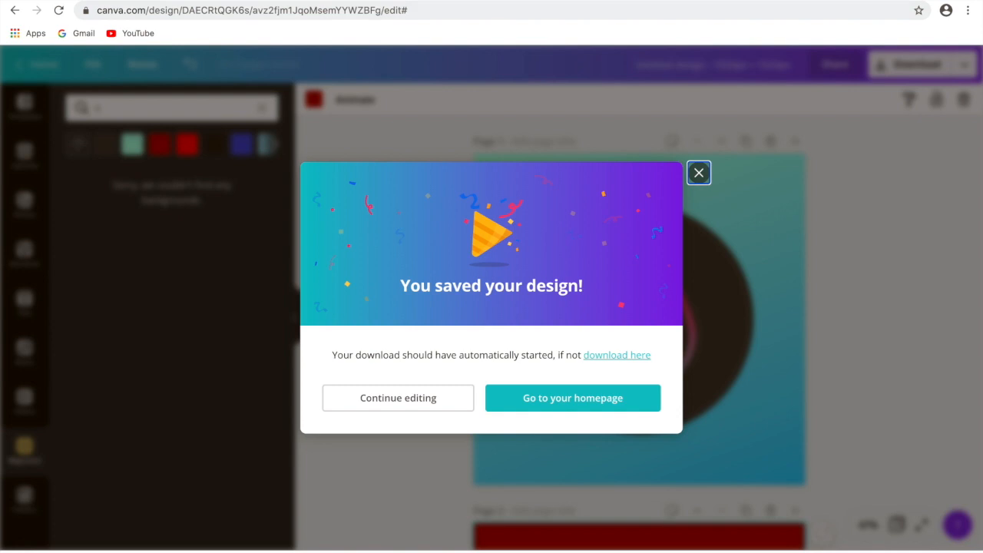
click(698, 174)
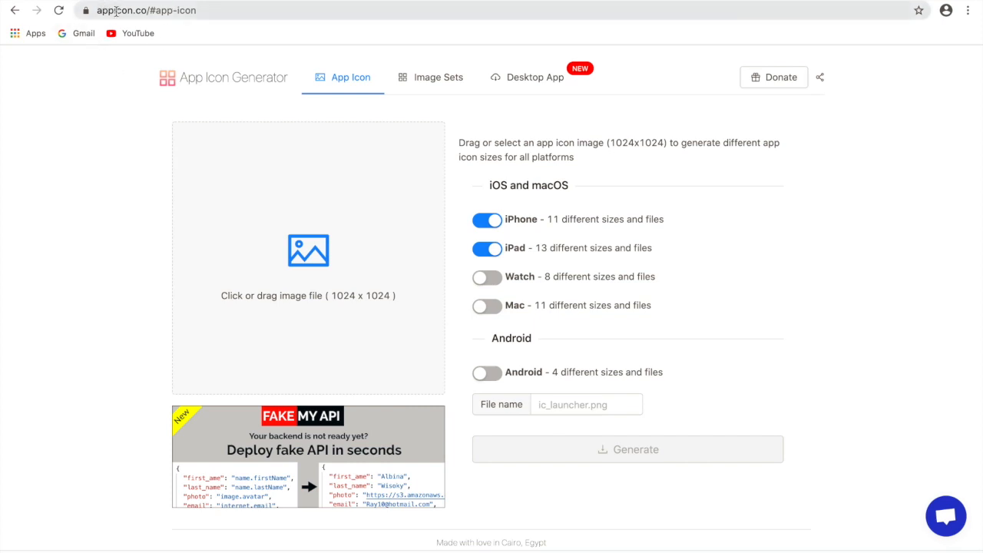
- On the App Icon Generator site (appicon.co), load the downloaded drop icon and generate its iPhone and iPad sizes
drag(98, 9, 170, 9)
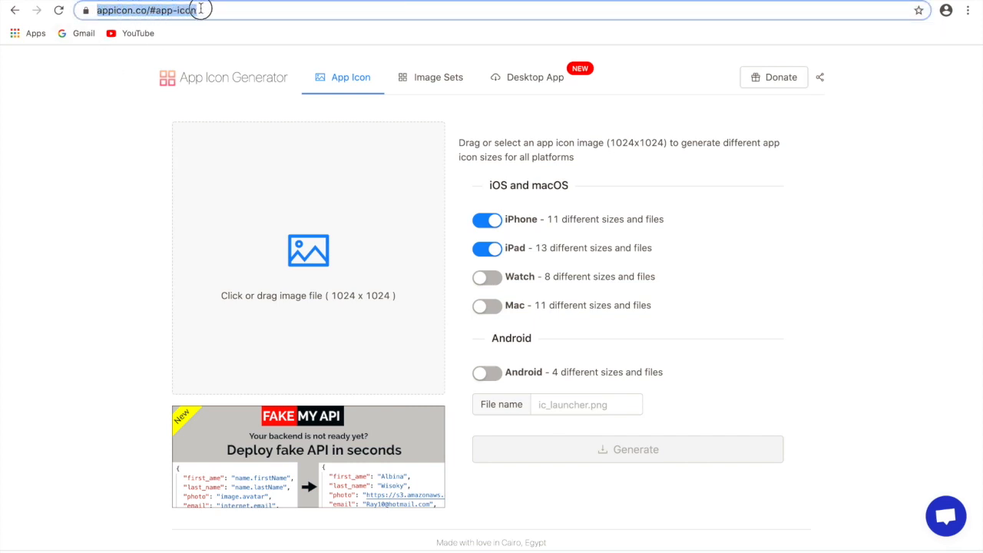
click(83, 190)
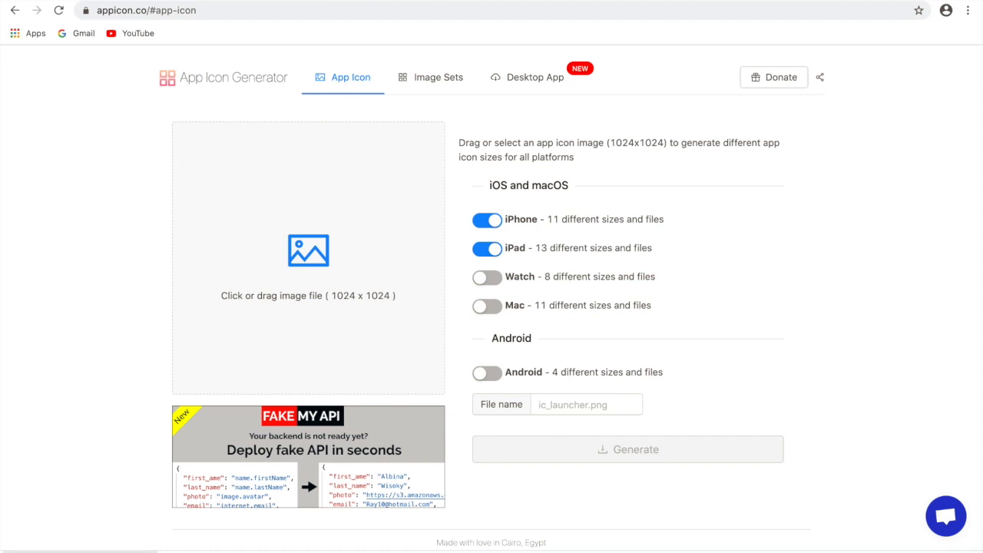
drag(141, 549, 278, 224)
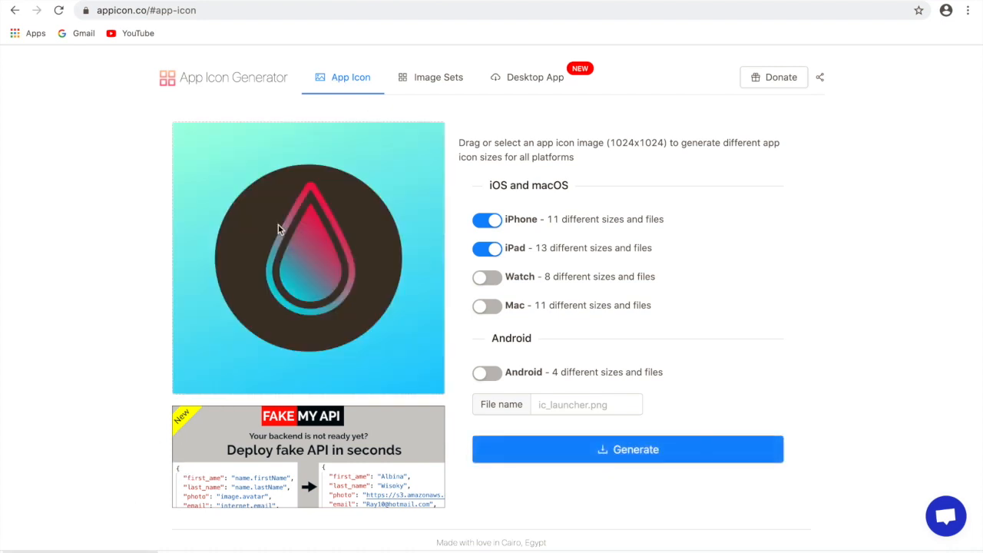
click(601, 452)
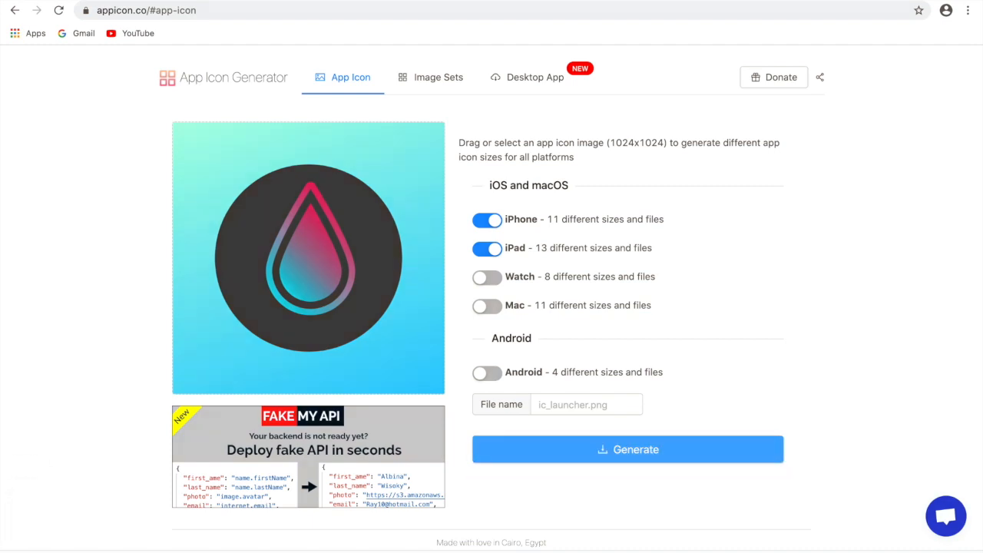
- Open the downloaded AppIcons archive
right_click(142, 507)
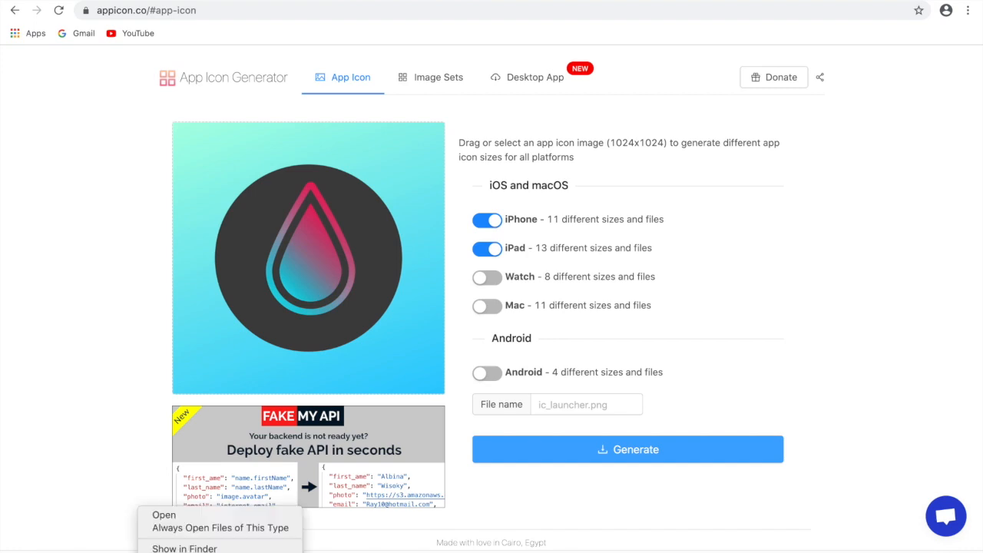
click(181, 513)
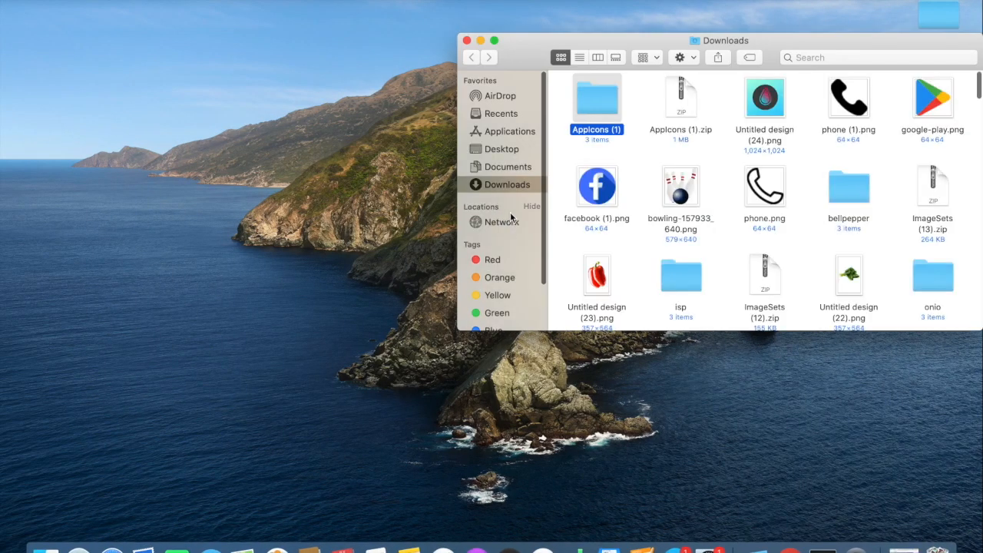
- Close the Downloads window and launch Xcode
click(466, 41)
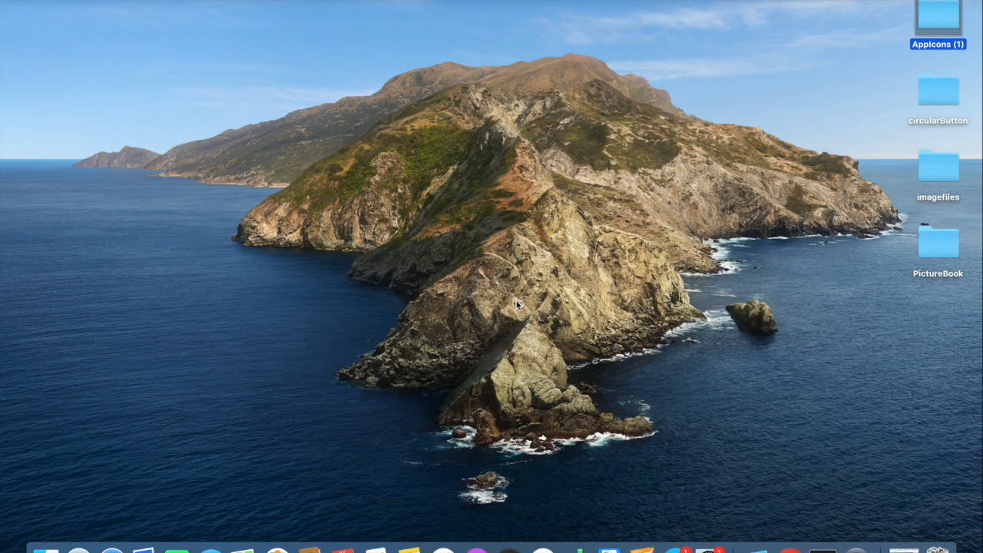
key(super+space)
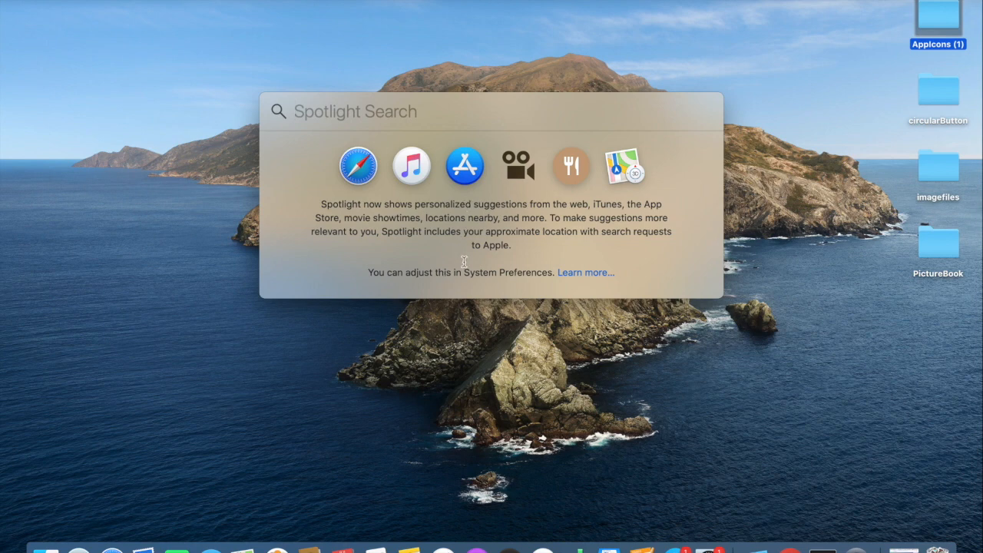
text(xcode)
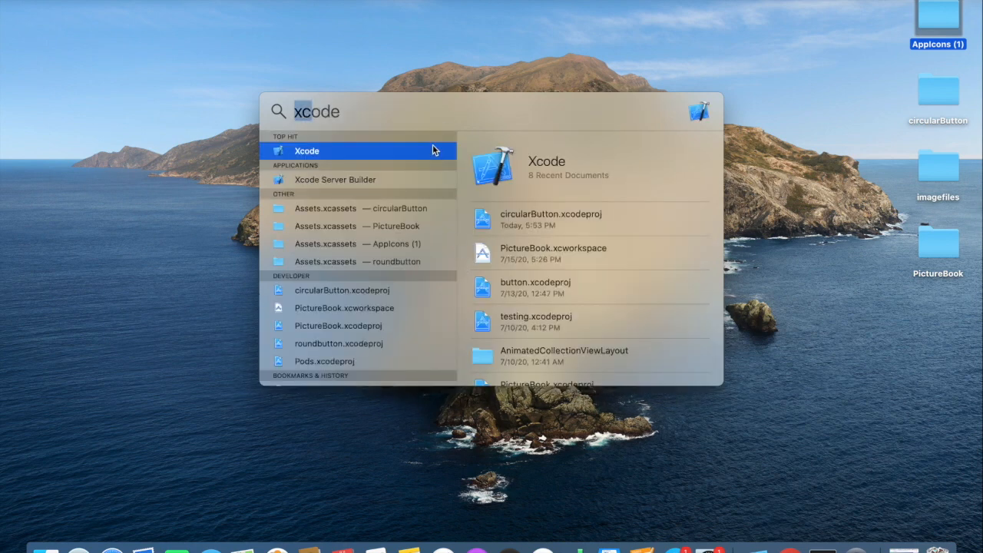
click(433, 146)
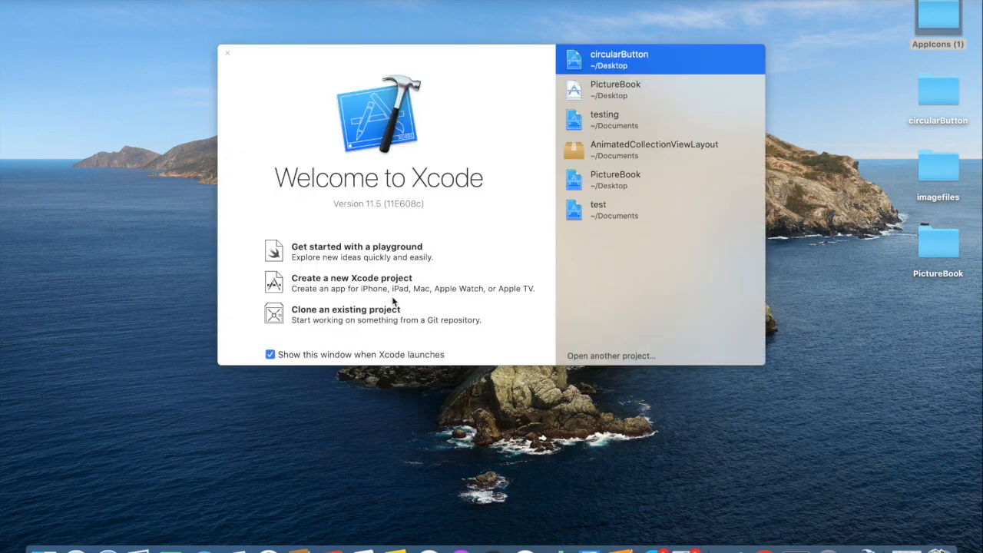
- Create a new iOS Single View App project called appicon and save it on the Desktop
click(277, 287)
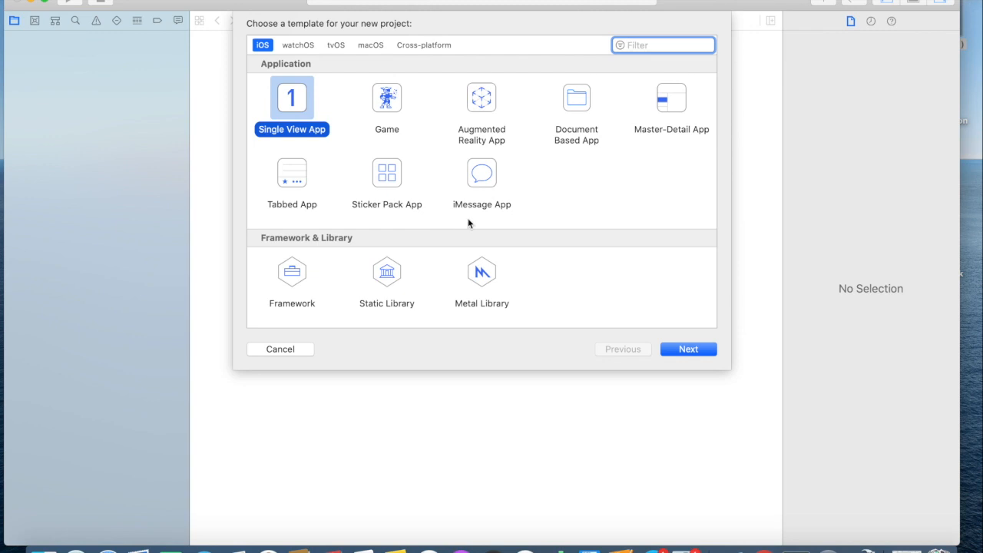
click(675, 348)
text(appicon)
click(681, 353)
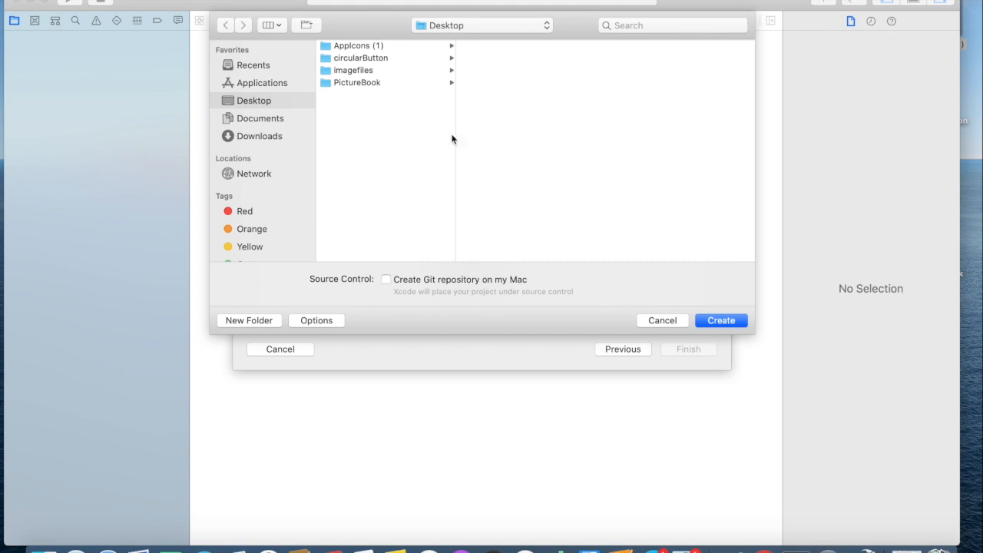
click(713, 321)
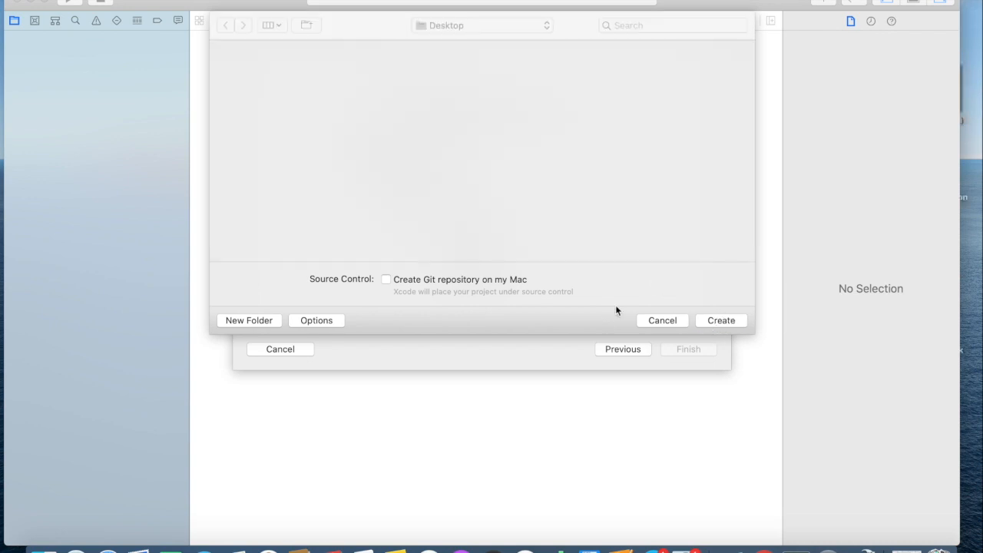
click(674, 318)
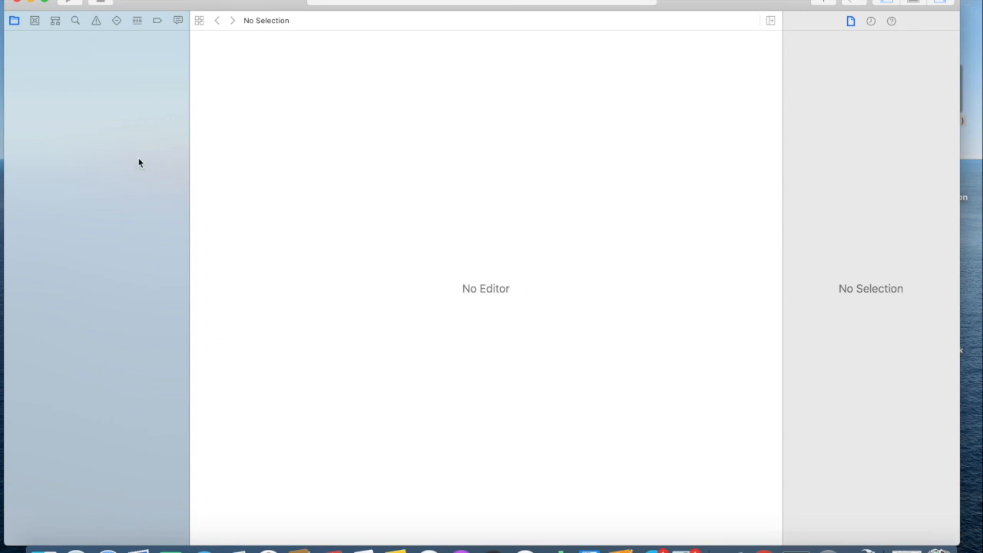
- Show the AppIcon set in the project's Assets.xcassets, and open the generated AppIcon.appiconset folder inside the desktop folder AppIcons (1)
click(83, 122)
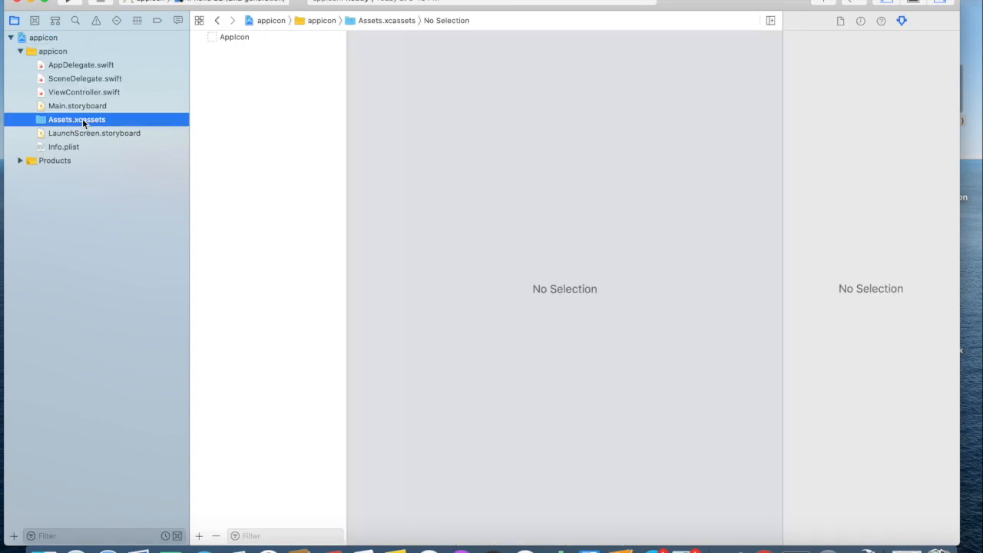
click(237, 36)
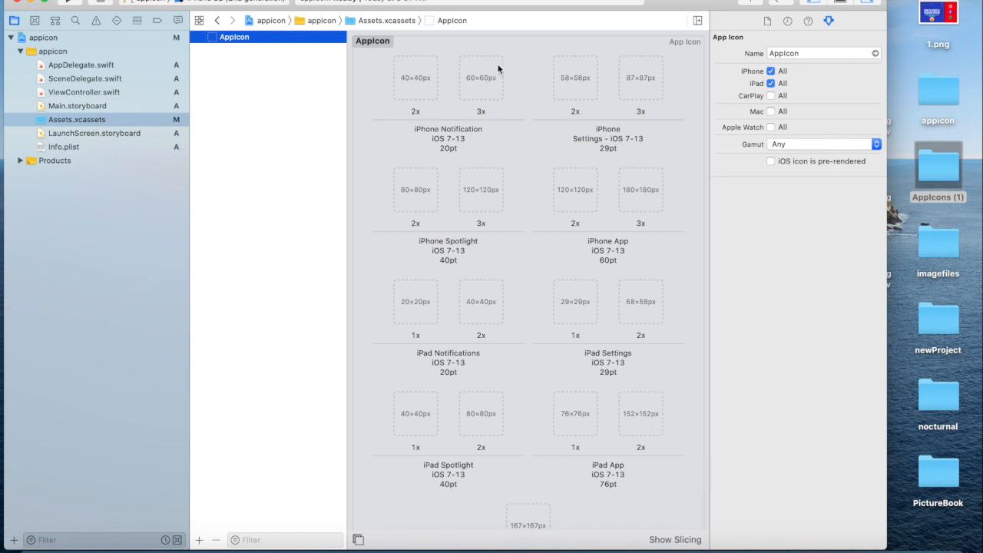
double_click(943, 178)
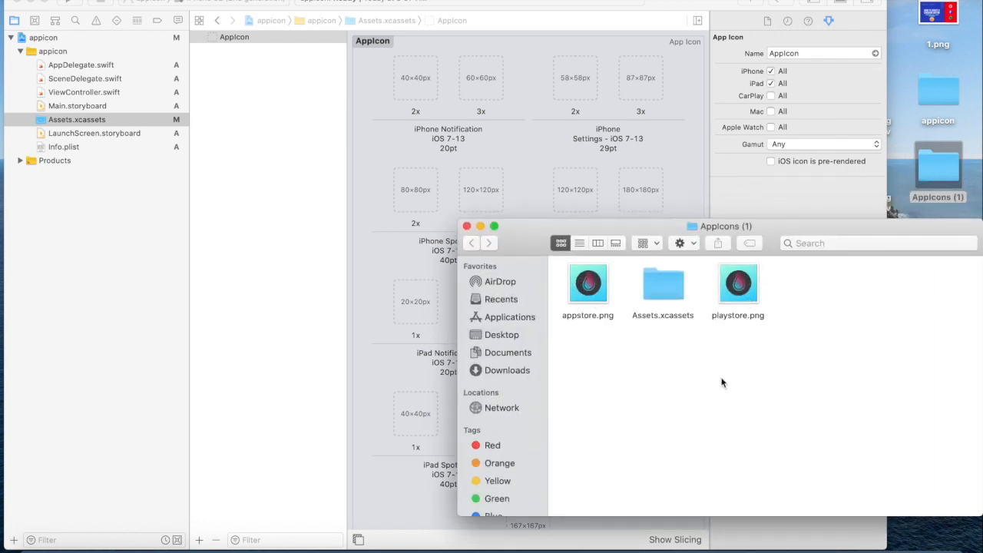
double_click(657, 300)
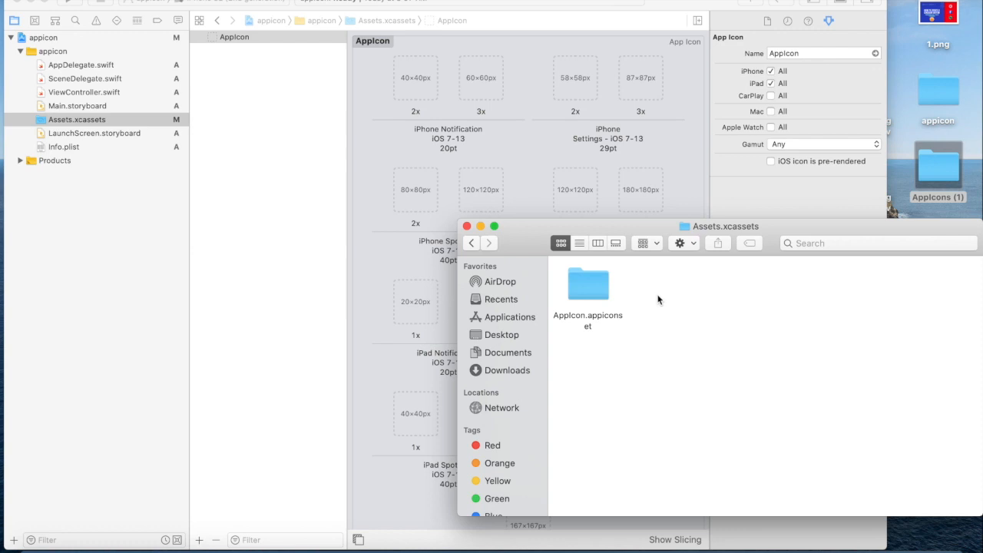
click(588, 298)
double_click(588, 298)
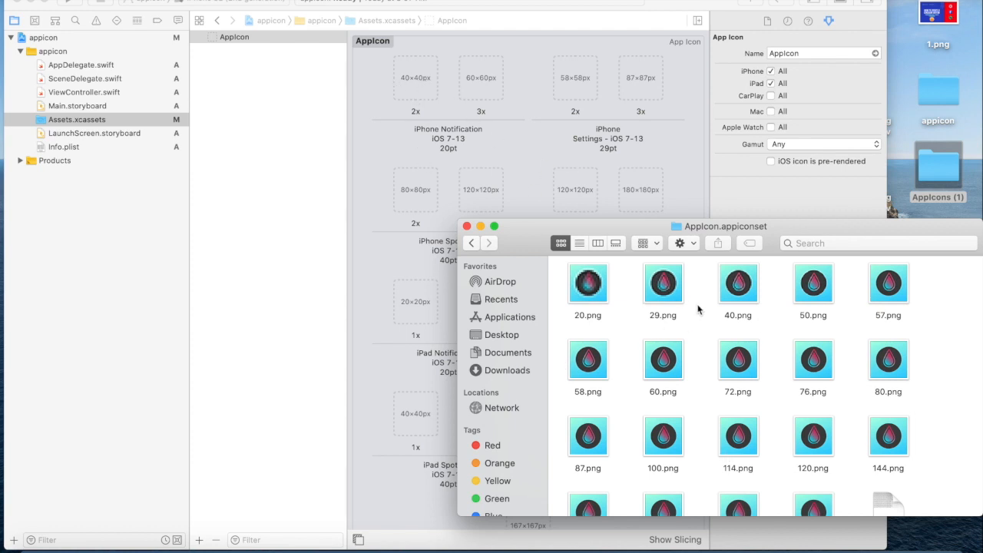
- Place 40.png in the 2x slot and 60.png in the 3x slot of iPhone Notification
drag(736, 284, 414, 79)
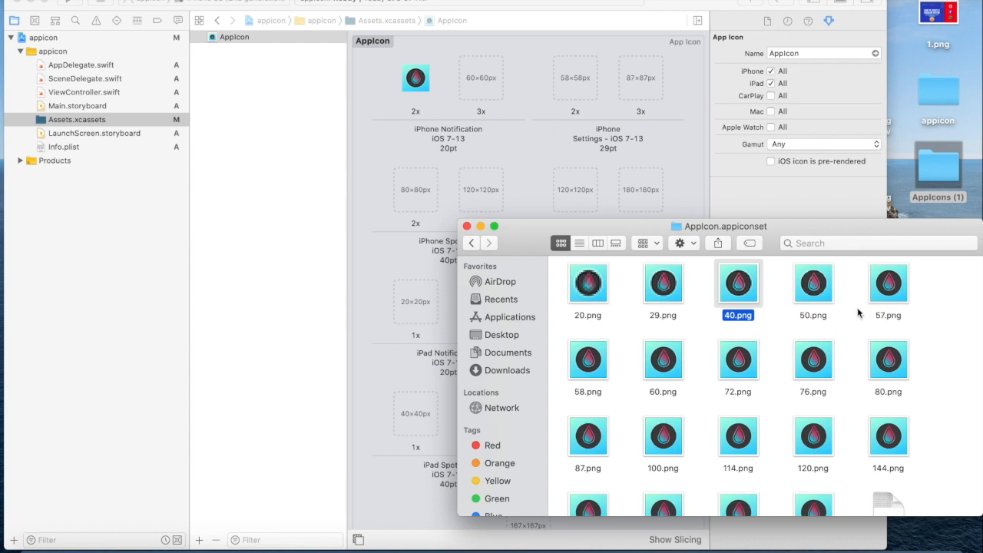
drag(663, 367, 478, 51)
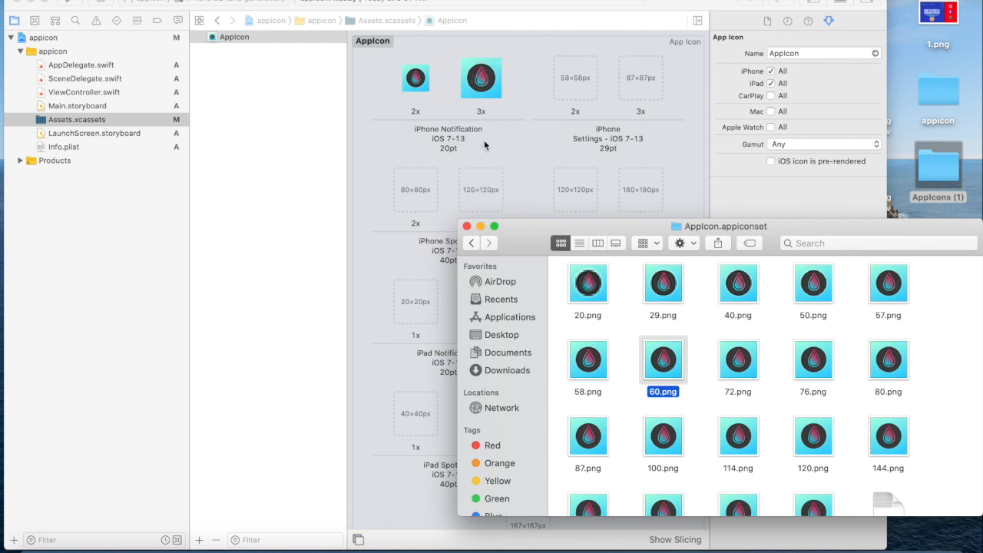
click(426, 83)
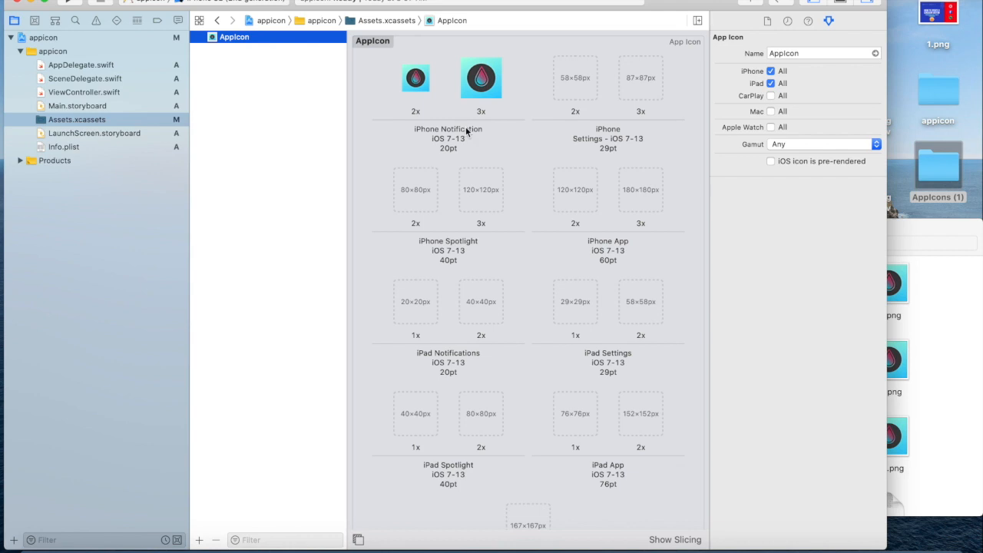
click(933, 211)
click(913, 207)
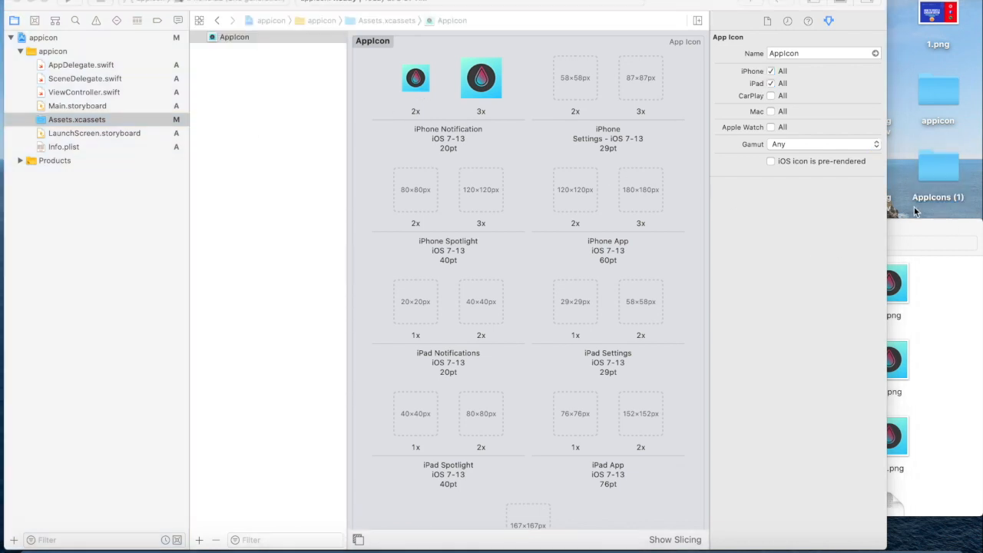
- Delete the existing AppIcon set from the project's asset catalog
click(238, 40)
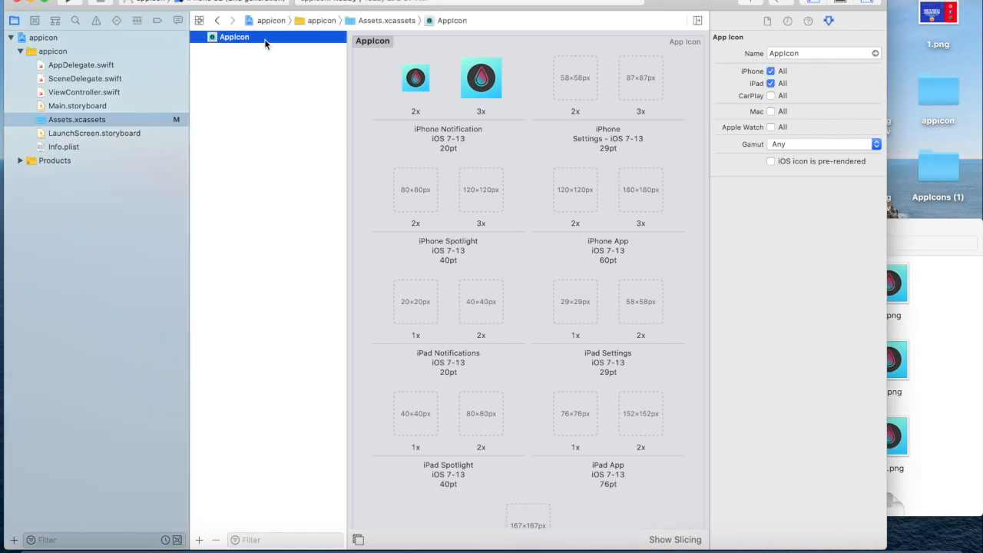
right_click(264, 40)
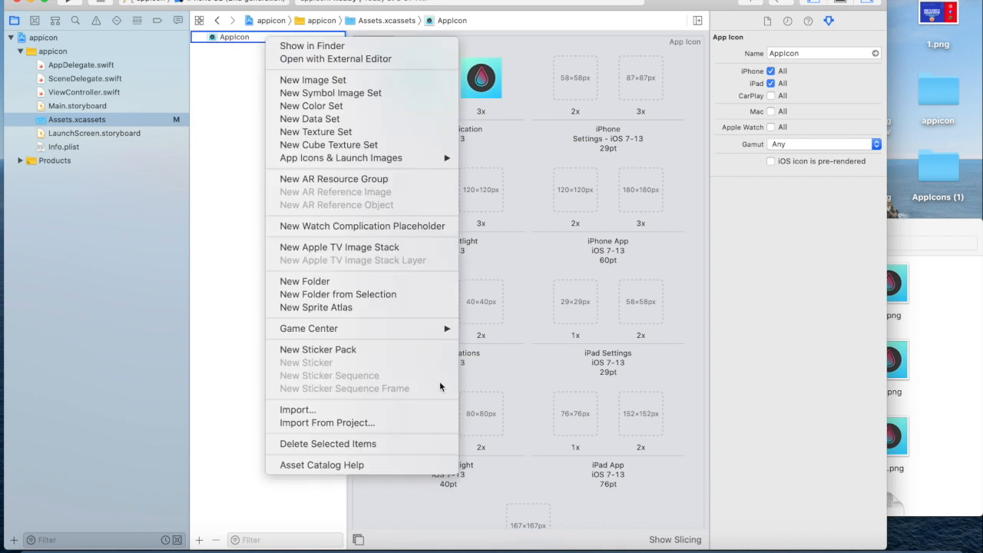
click(390, 445)
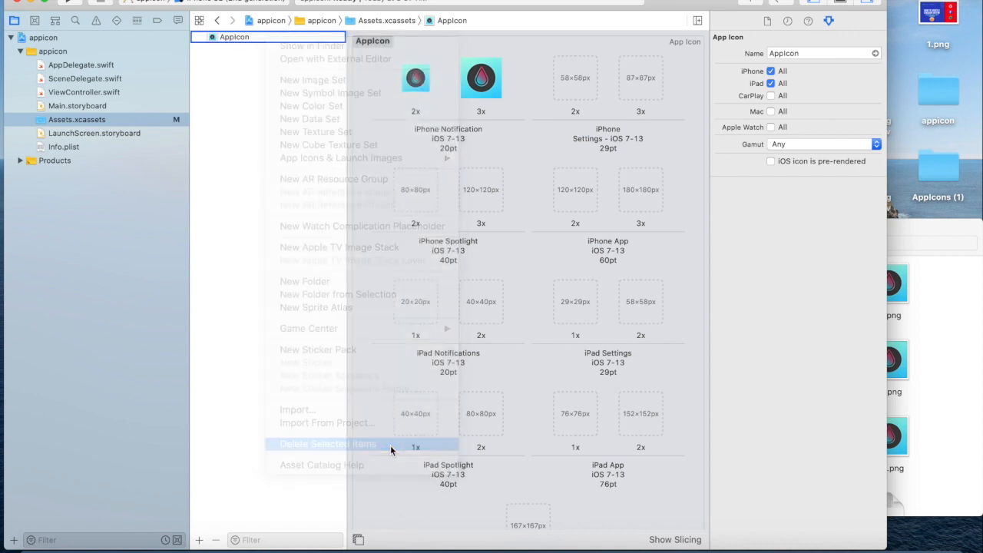
- Add the whole generated AppIcon.appiconset folder to the project's asset catalog, and minimize the Finder window
click(939, 263)
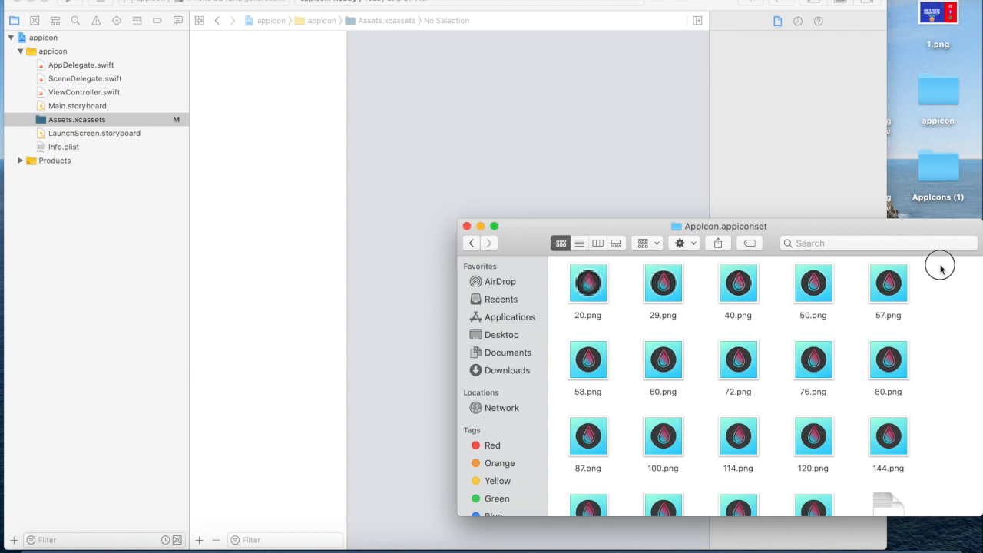
click(471, 242)
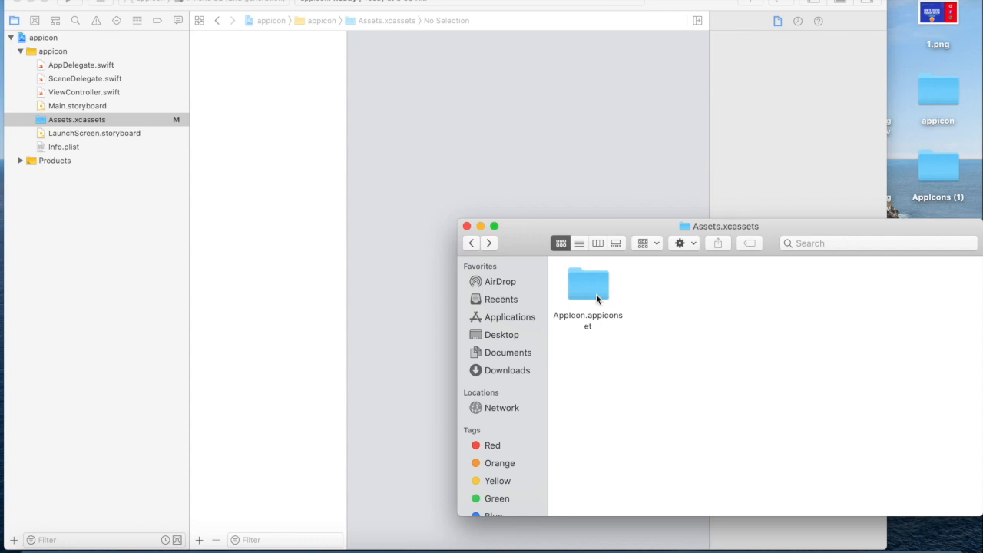
drag(596, 286, 257, 93)
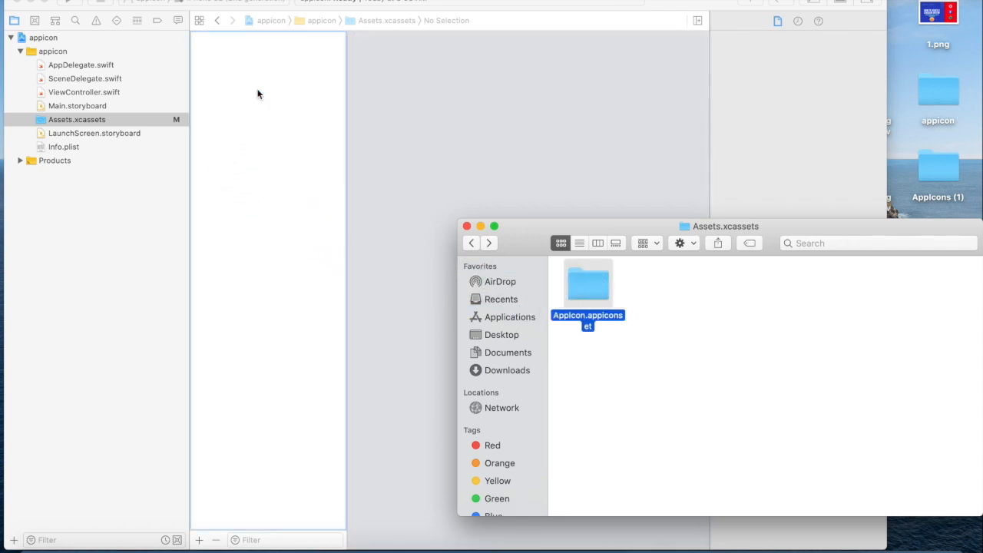
click(477, 226)
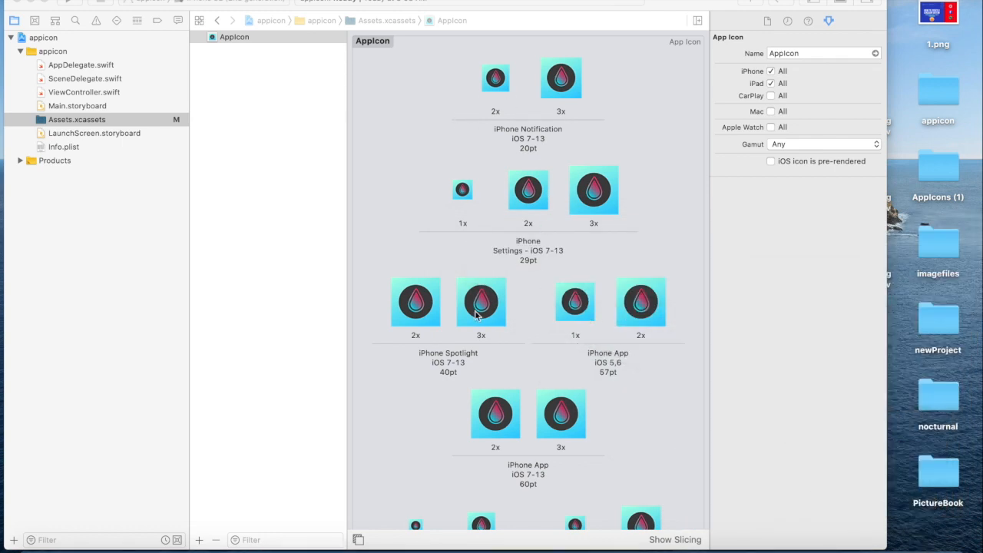
- Examine the icon slots of the imported AppIcon set in full screen, down to the App Store icon, and restore the window size
scroll(548, 299, down, 2)
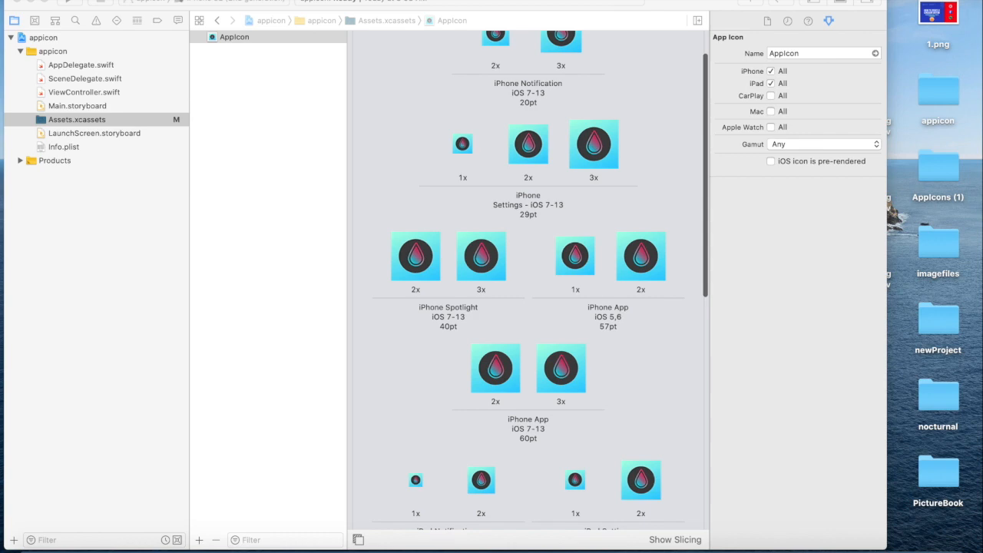
click(44, 1)
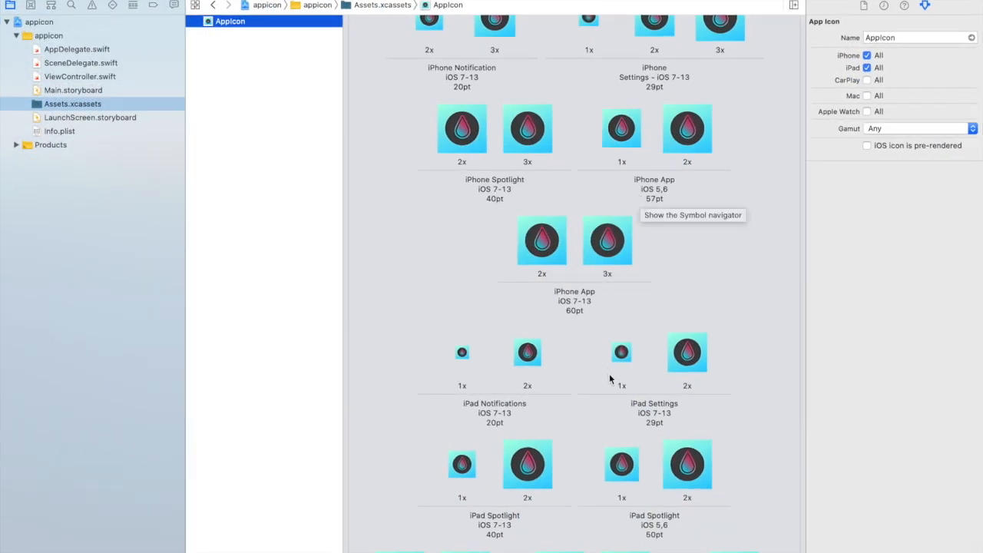
scroll(572, 461, down, 5)
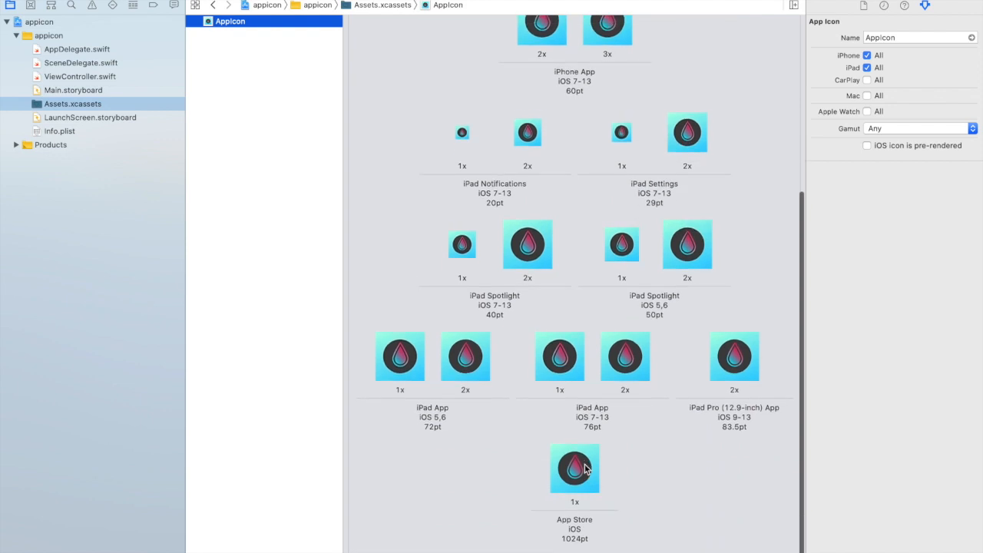
scroll(572, 454, up, 6)
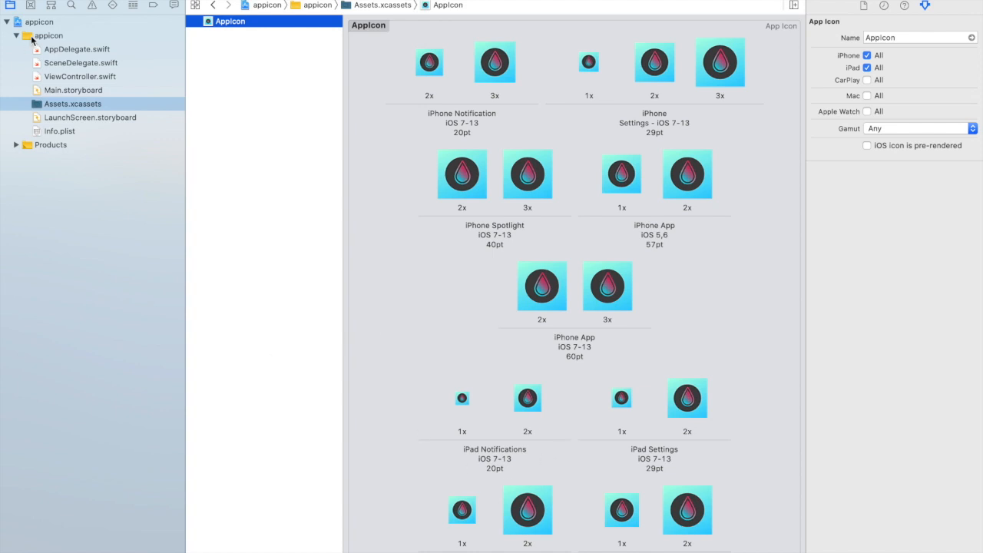
mouse_move(52, 1)
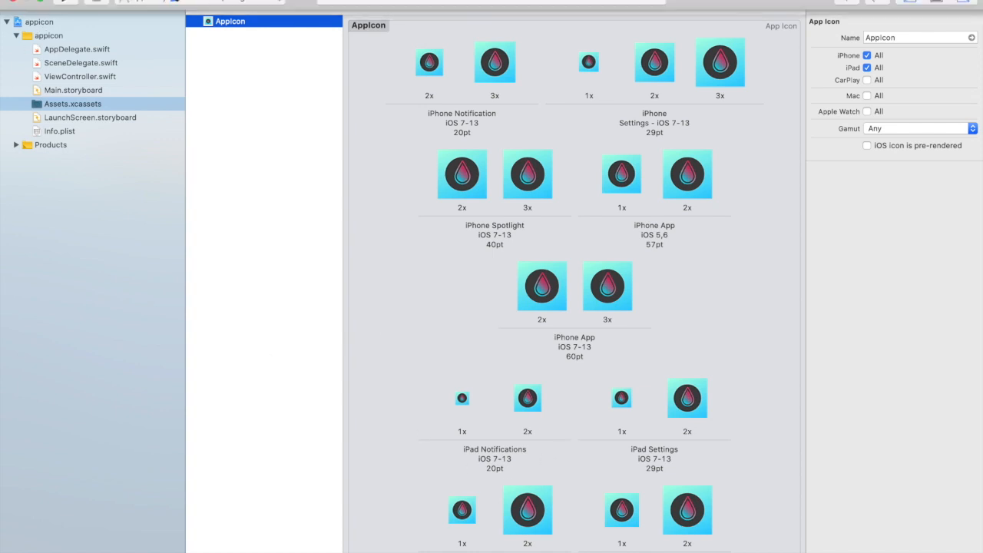
click(43, 2)
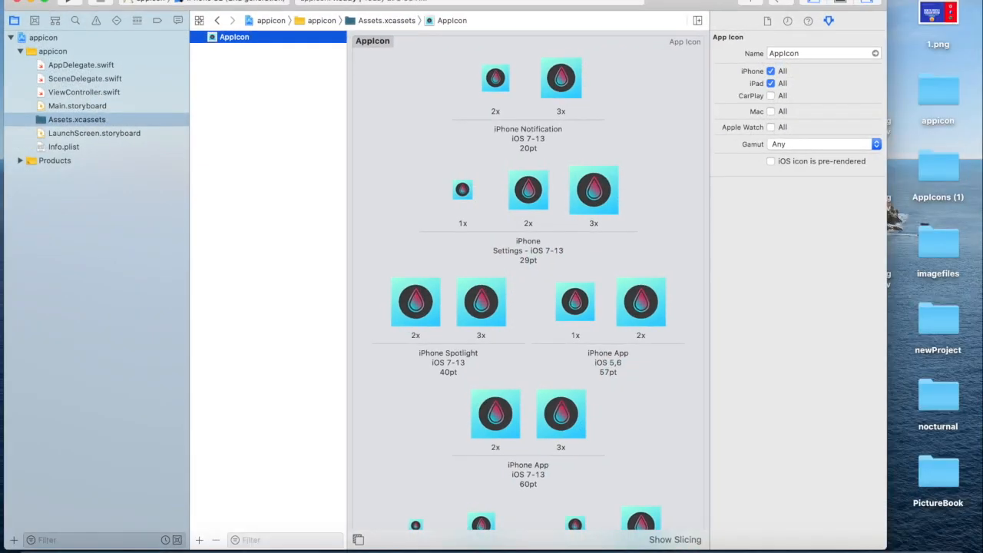